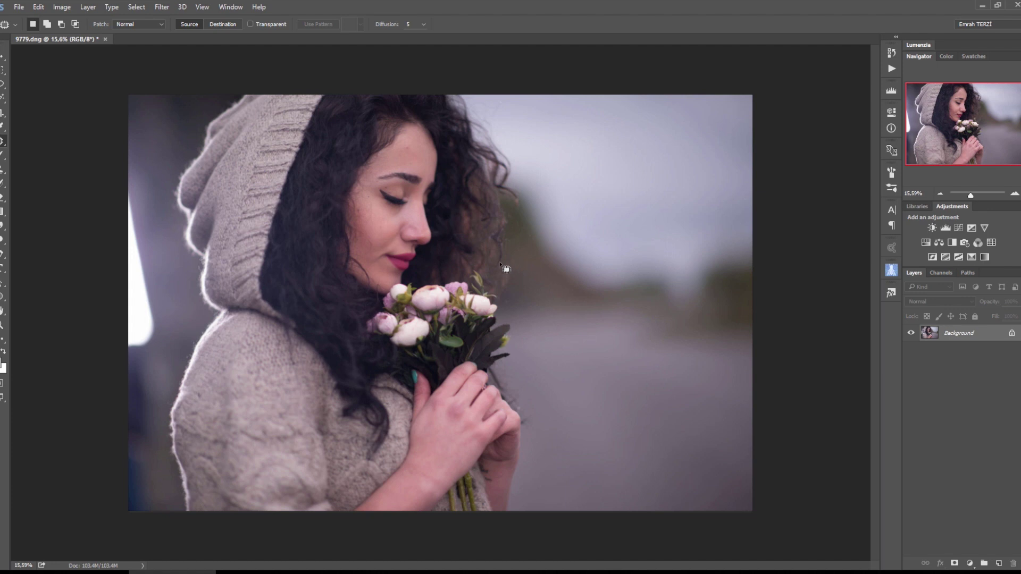
- Select the Move tool with the V shortcut on the open portrait photo
key("v")
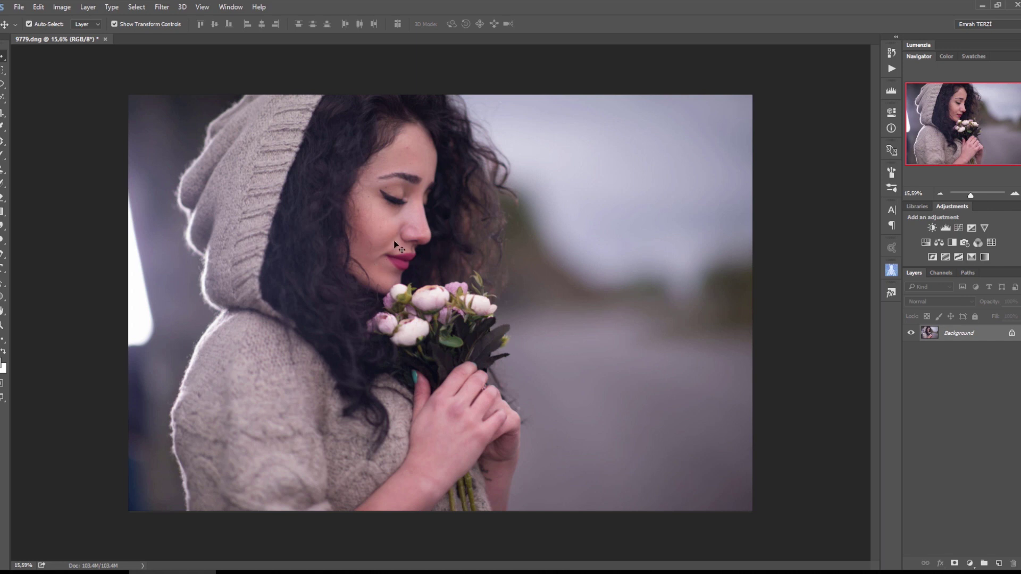
- Show the Actions panel and create a new action set named 'Foto Akademi'
left_click(230, 7)
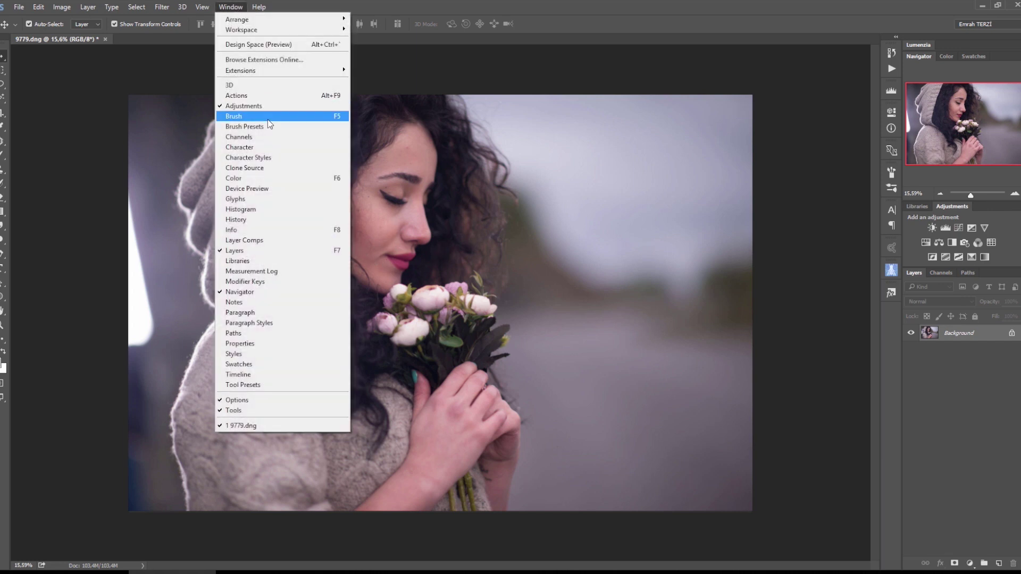
left_click(236, 95)
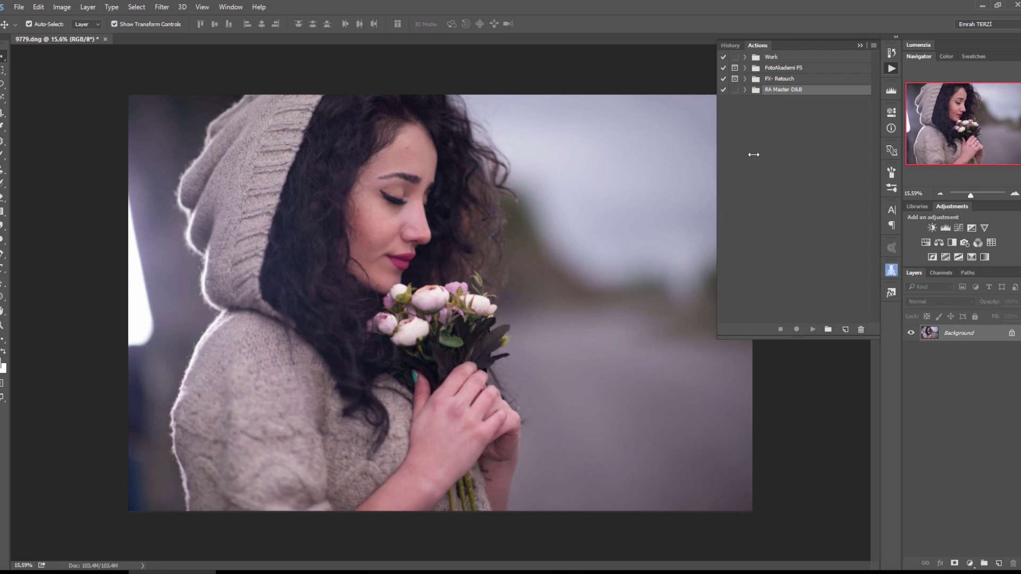
left_click_drag(717, 156, 717, 156)
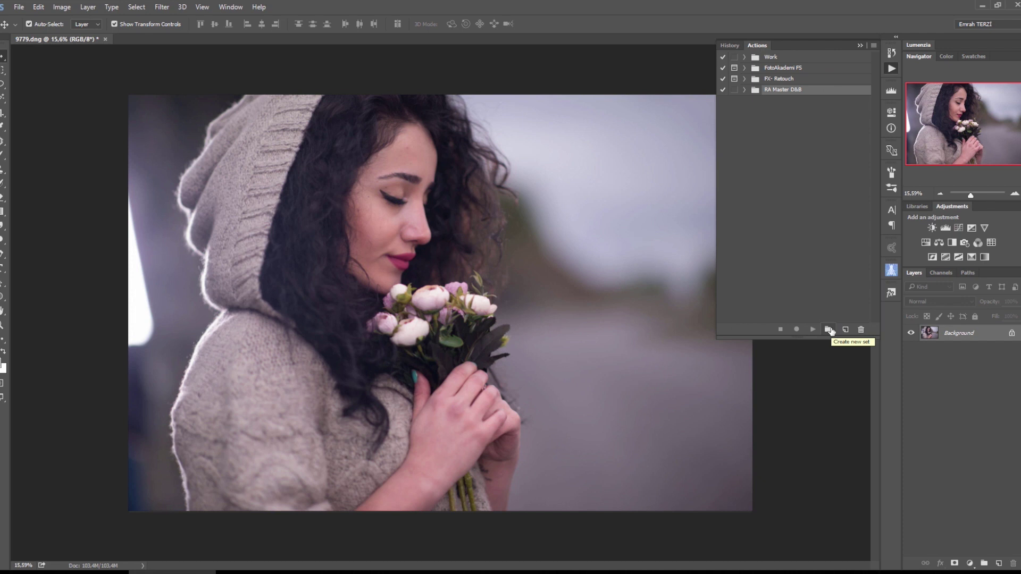
left_click(830, 330)
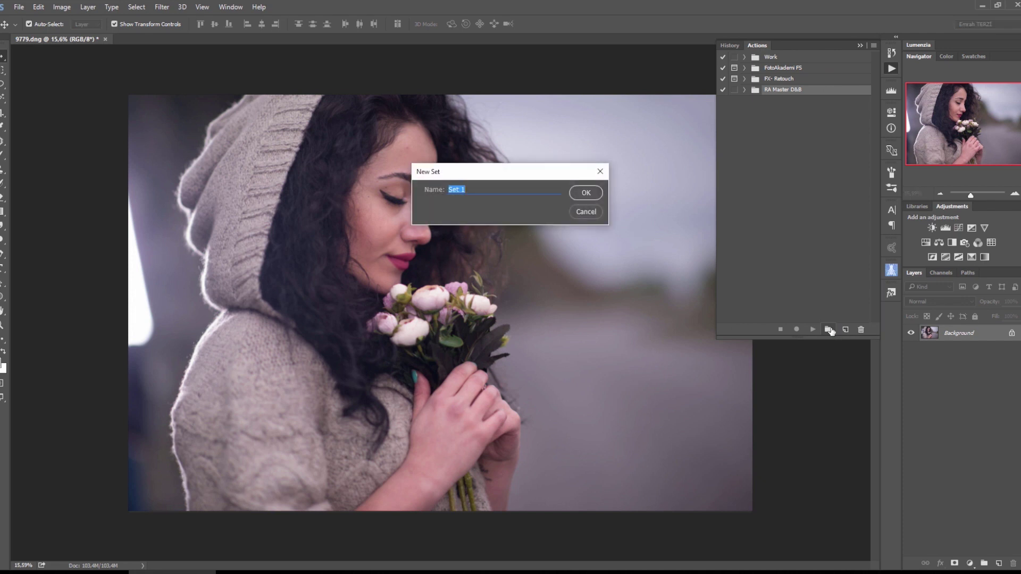
type("Foto Akademi")
key("Return")
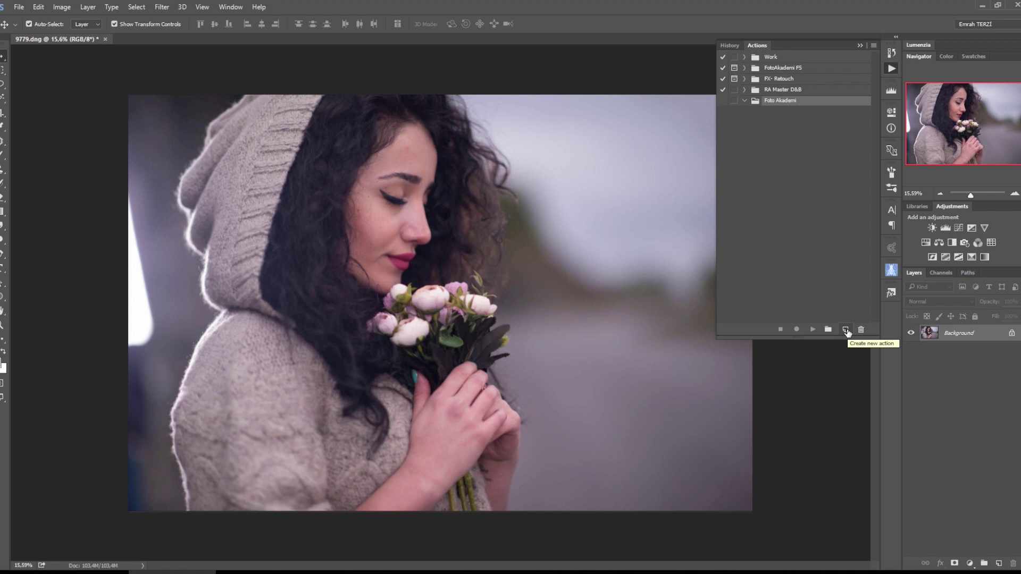
- Create the 'Action - FS' action in the Foto Akademi set and begin recording
left_click(846, 330)
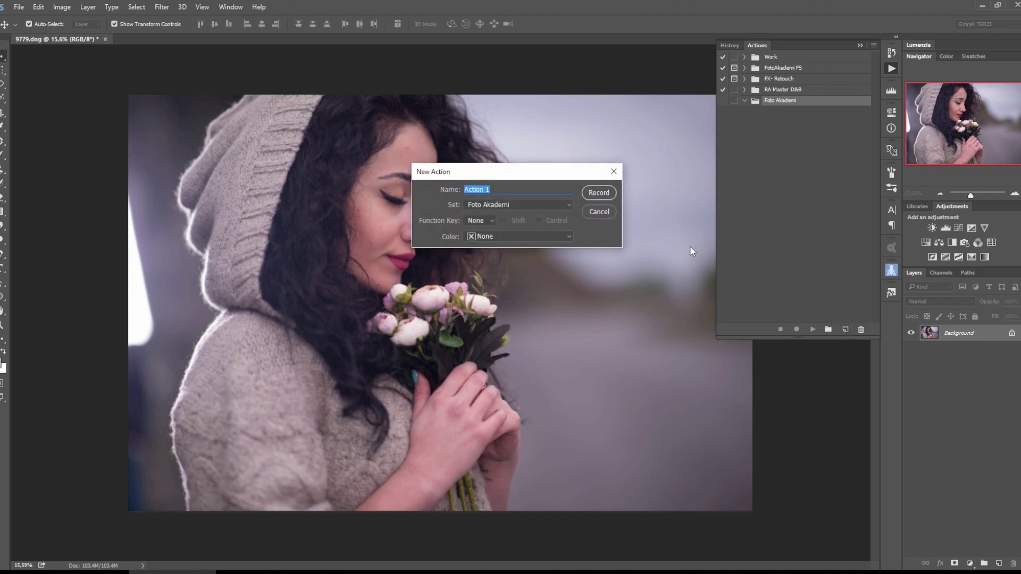
type("A")
type("ction - FS")
left_click(596, 193)
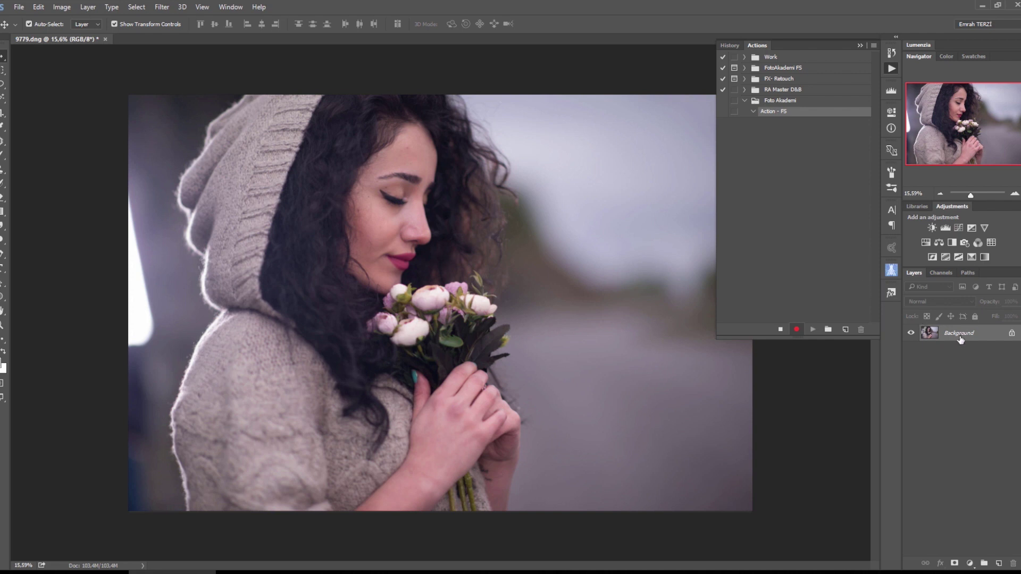
- Duplicate the photo into two layers named Doku and Renk, leaving Doku selected
key("ctrl+j")
key("ctrl+j")
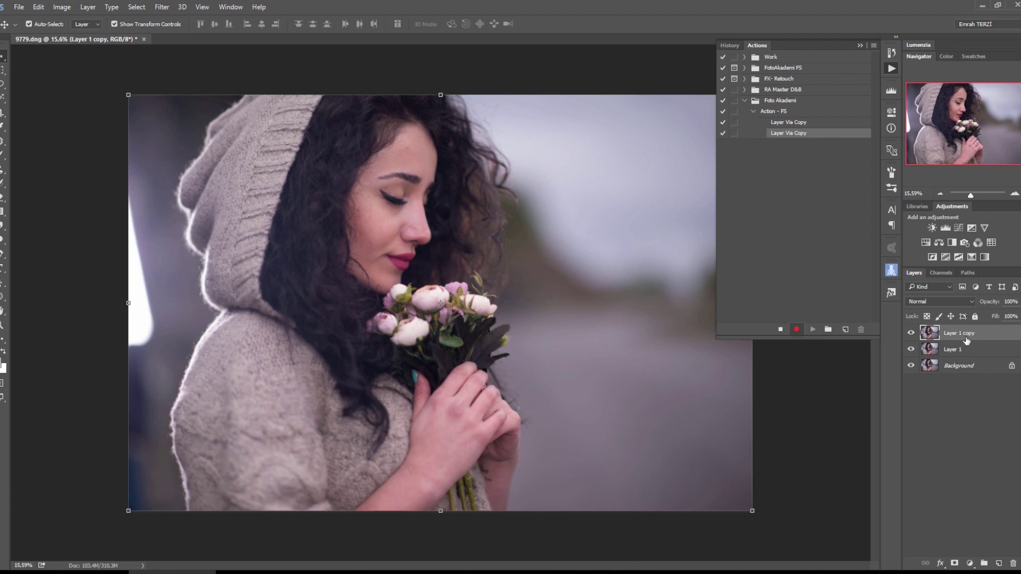
double_click(964, 333)
type("Doku")
key("Return")
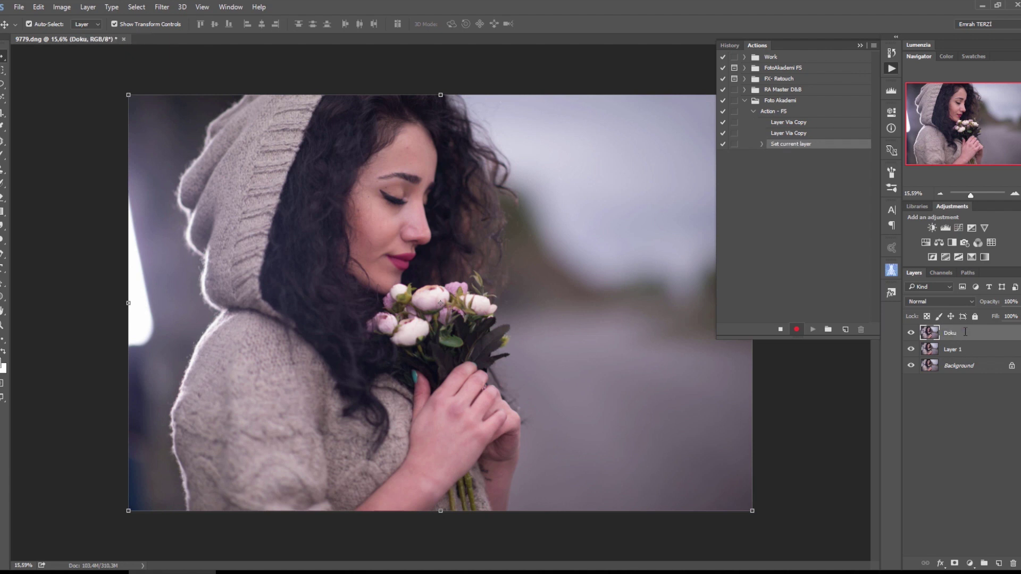
left_click(957, 354)
double_click(958, 351)
type("Renk")
key("Return")
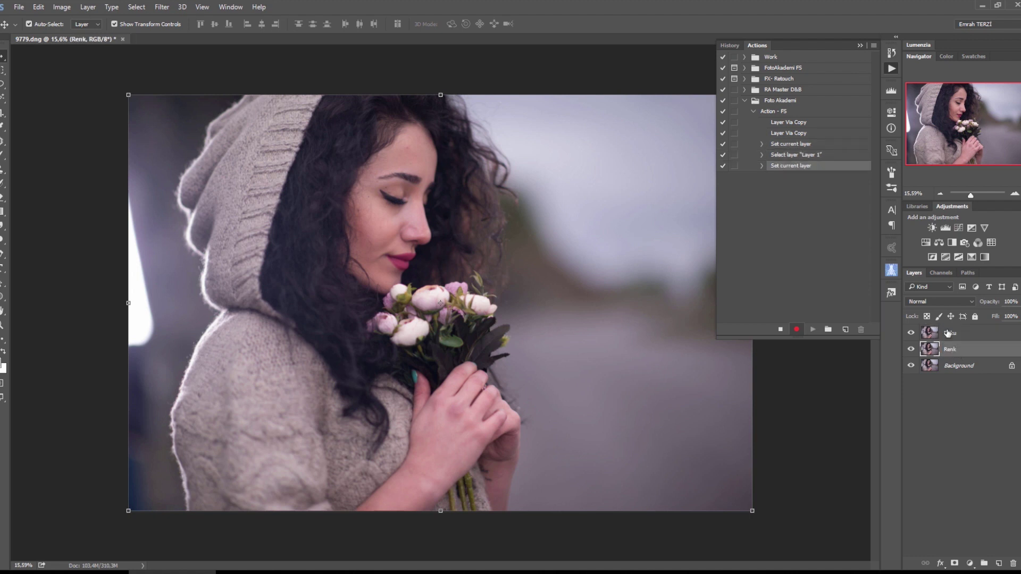
left_click(951, 335)
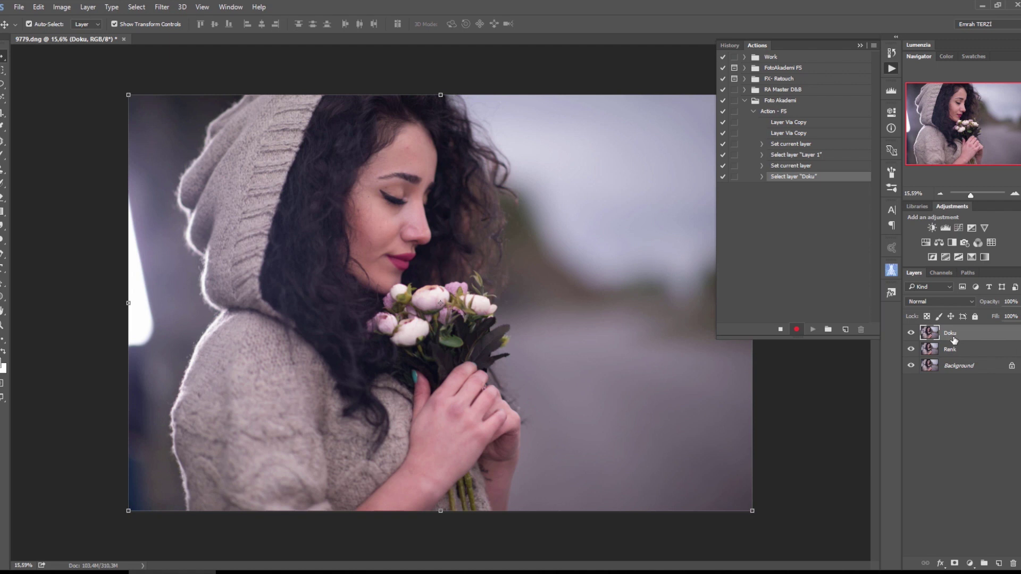
- Apply a 6-pixel High Pass to Doku and enable the dialog toggle on that step
left_click(161, 7)
mouse_move(170, 219)
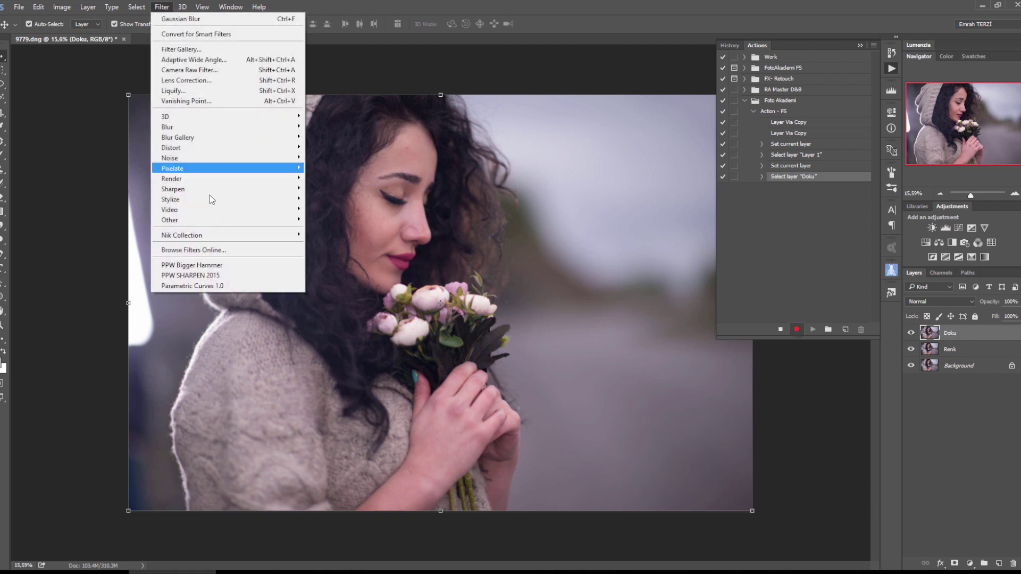
left_click(130, 229)
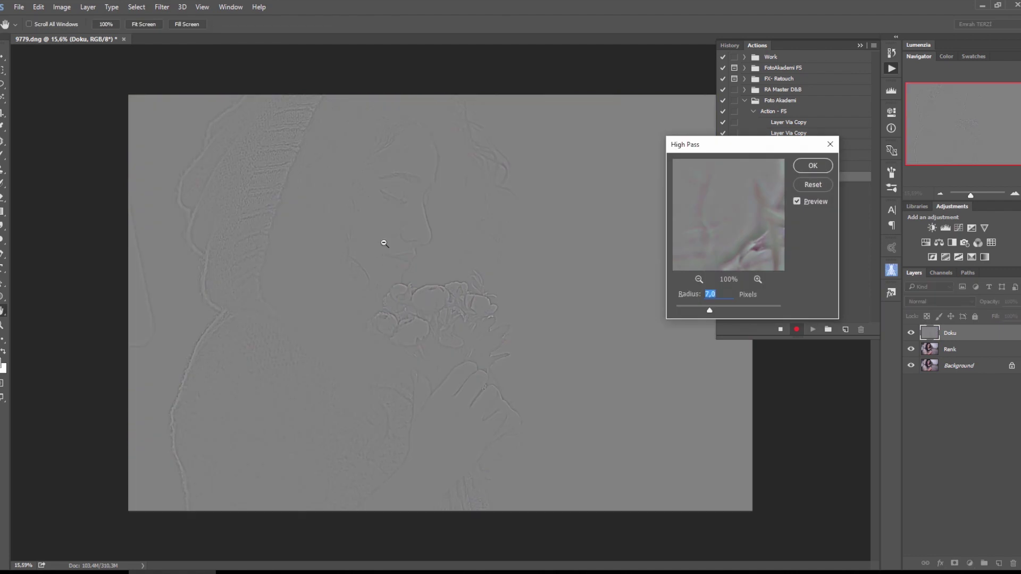
scroll(383, 242, "up", 3, "alt")
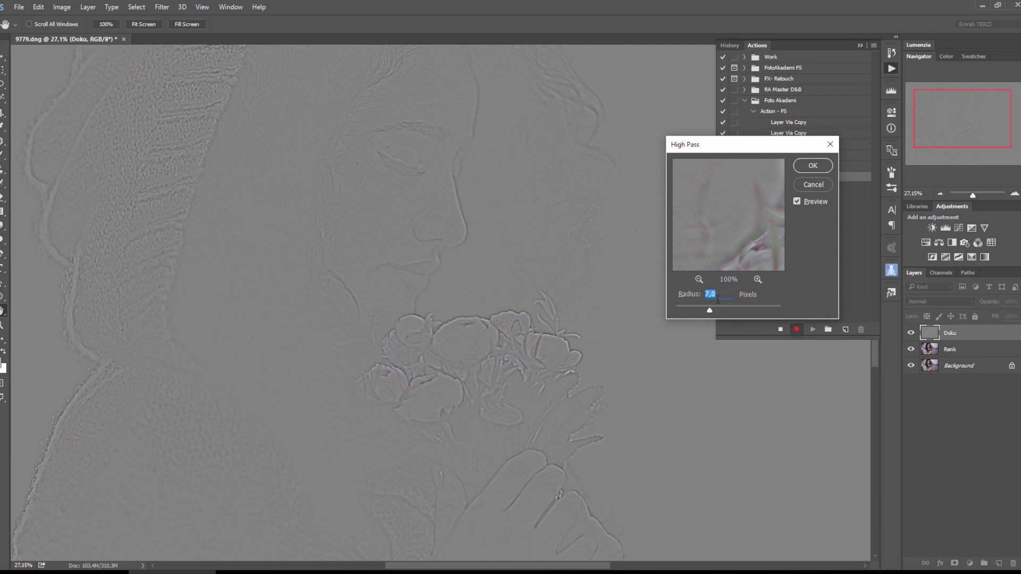
type("6")
left_click(813, 166)
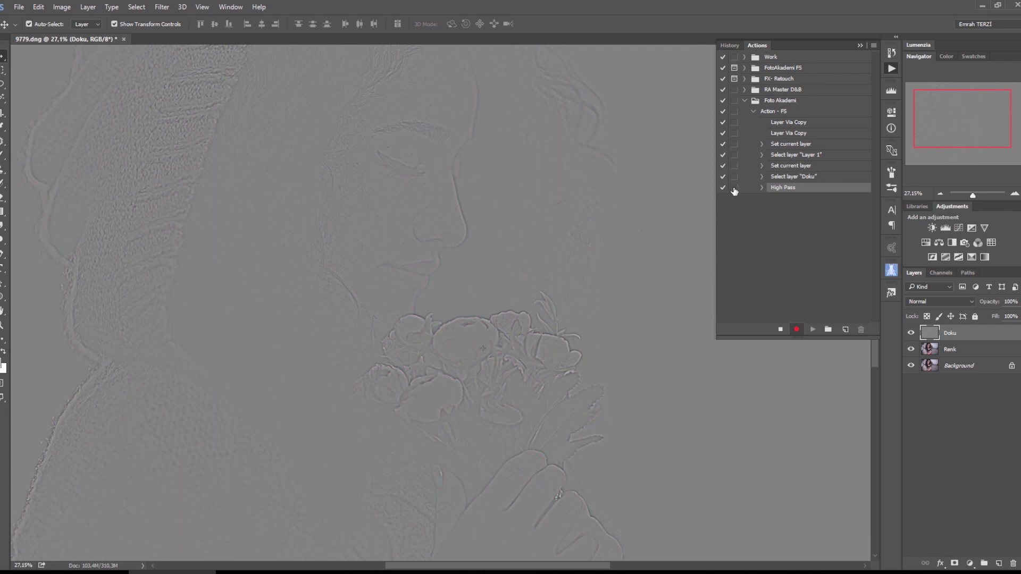
left_click(734, 188)
- Set Doku to Linear Light and apply legacy Brightness/Contrast with contrast -41
left_click(927, 301)
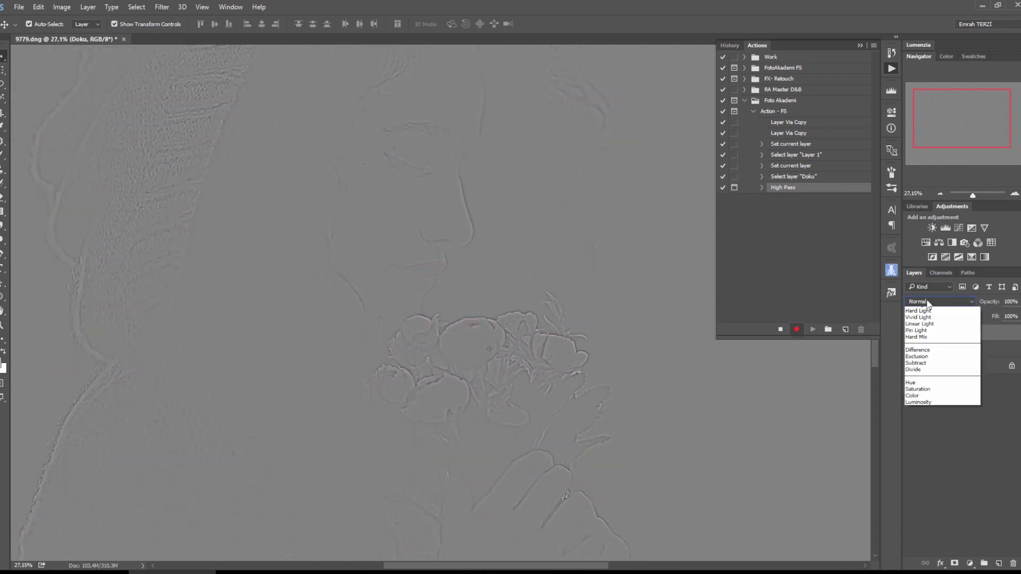
left_click(931, 440)
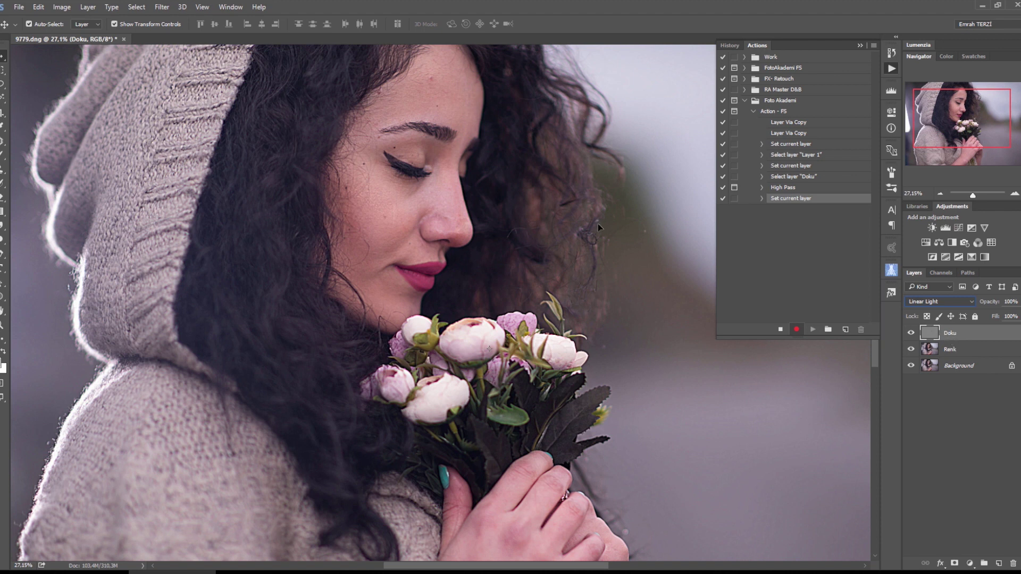
left_click(64, 8)
mouse_move(78, 34)
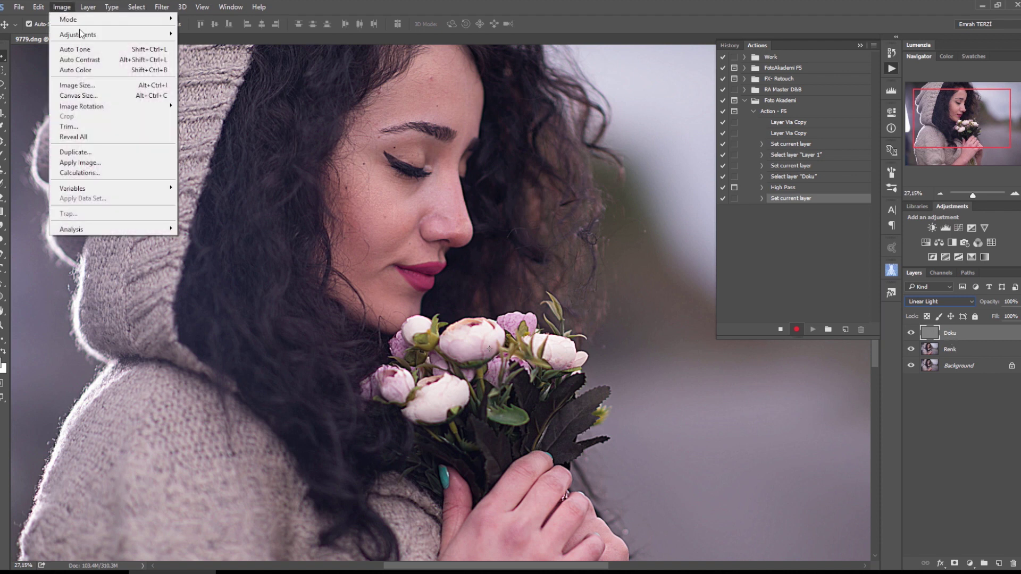
left_click(240, 35)
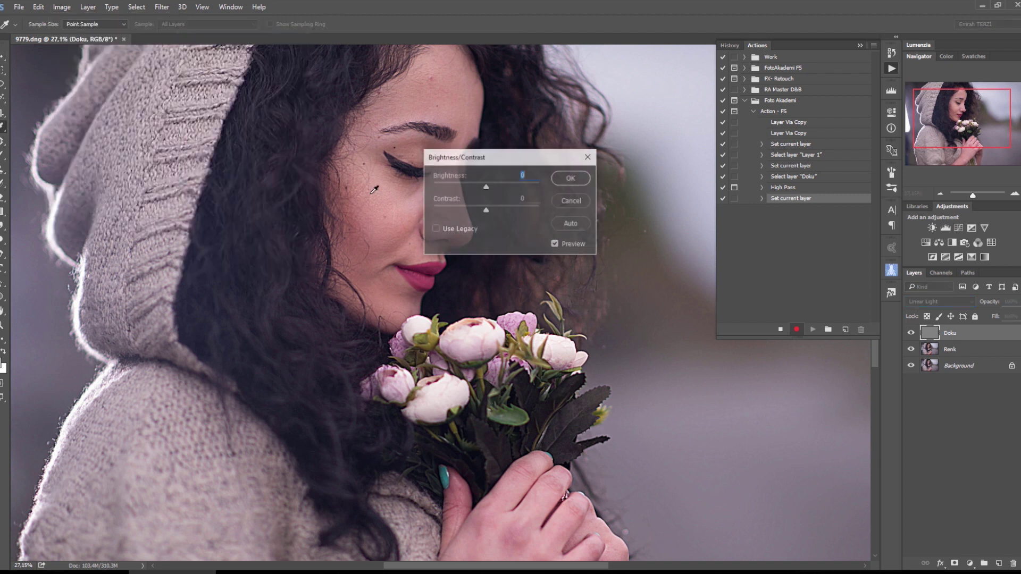
left_click(455, 231)
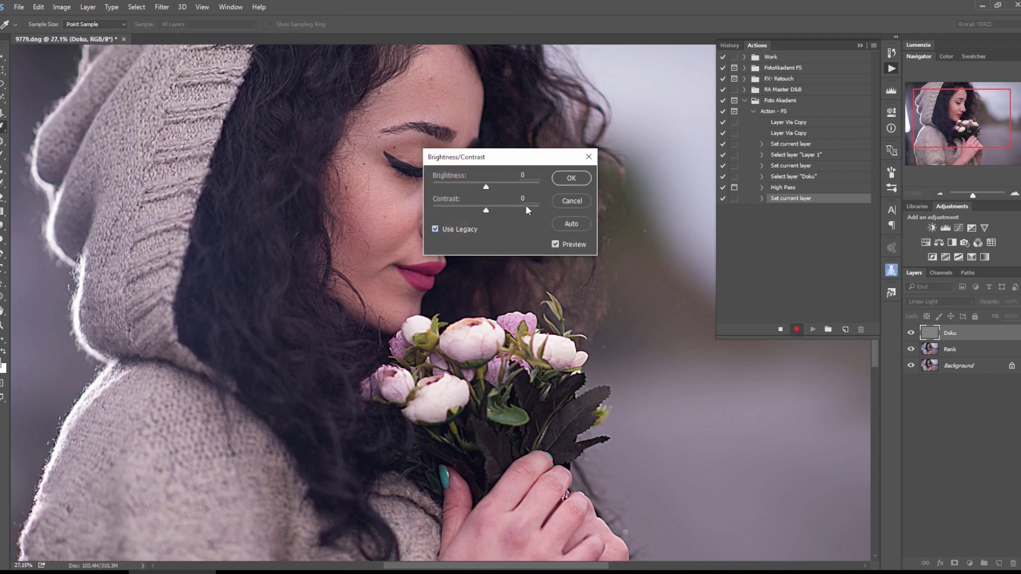
left_click_drag(486, 210, 461, 214)
left_click(560, 177)
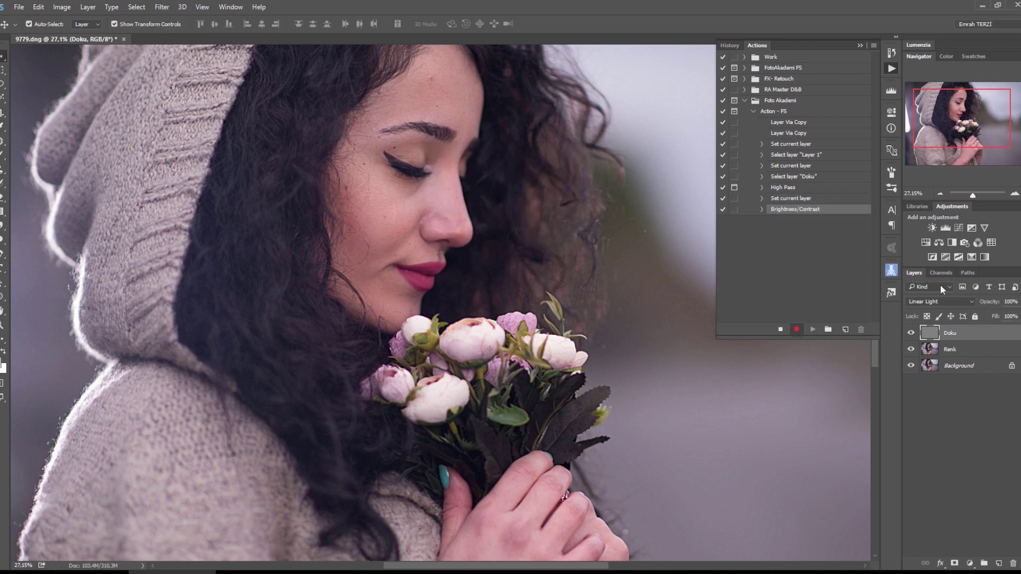
- Apply a 6-pixel Gaussian Blur to the Renk layer
left_click(958, 351)
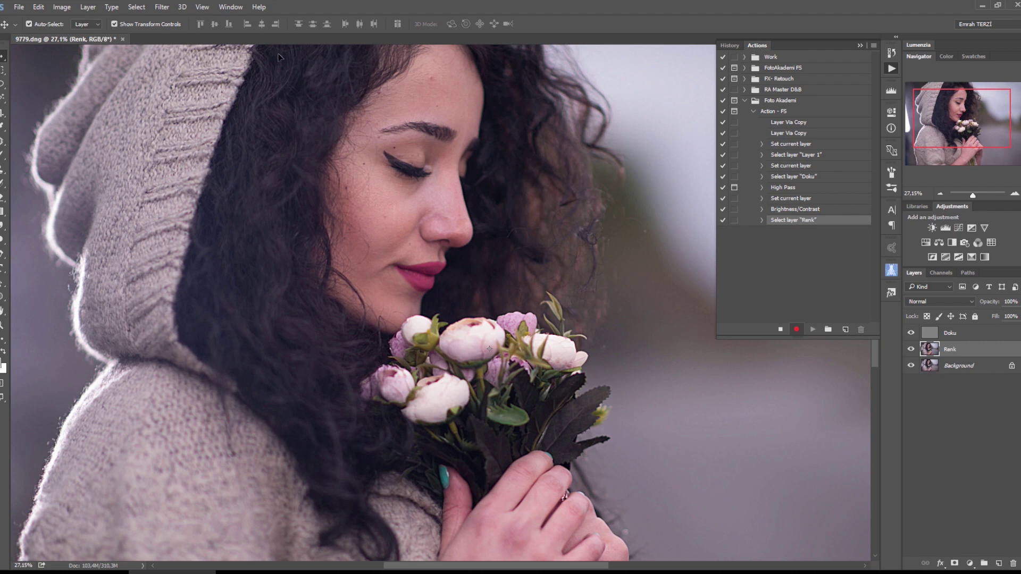
left_click(162, 7)
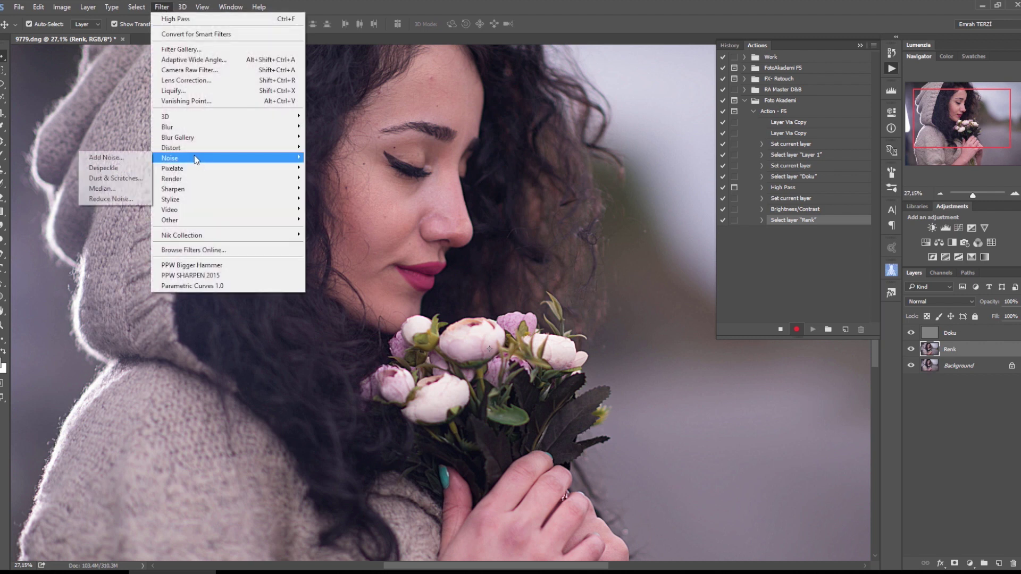
mouse_move(227, 126)
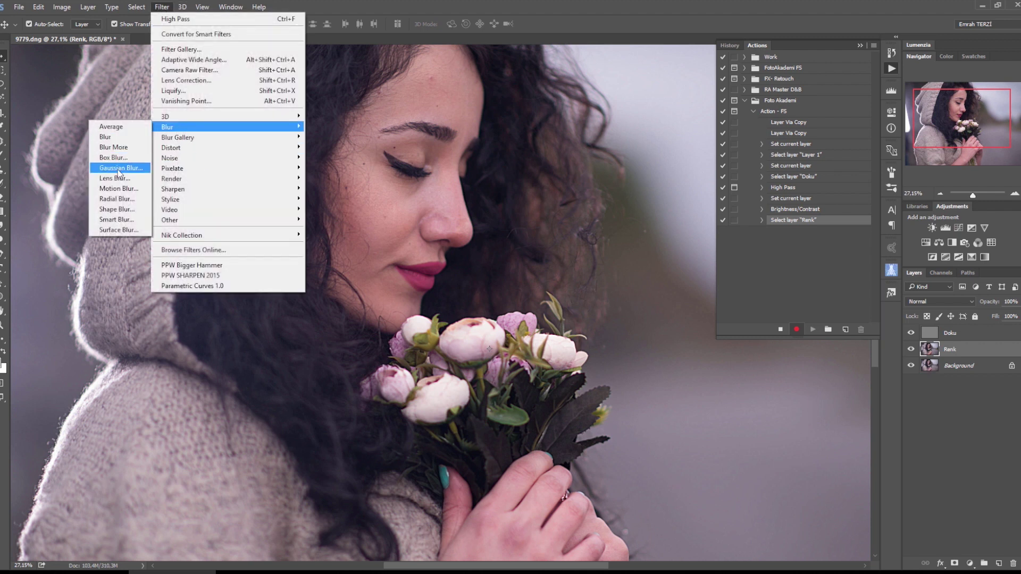
left_click(121, 168)
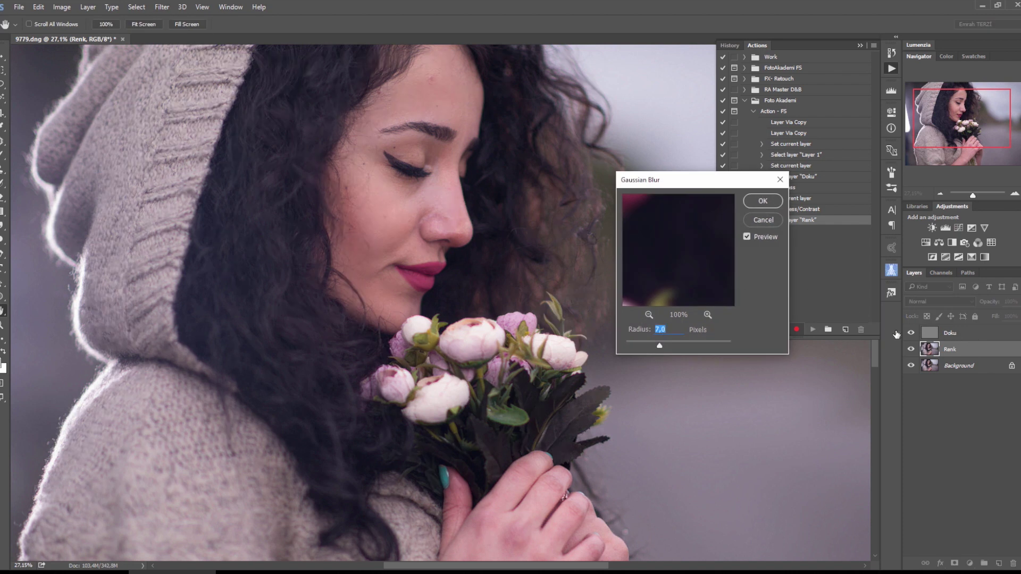
type("6")
left_click(762, 201)
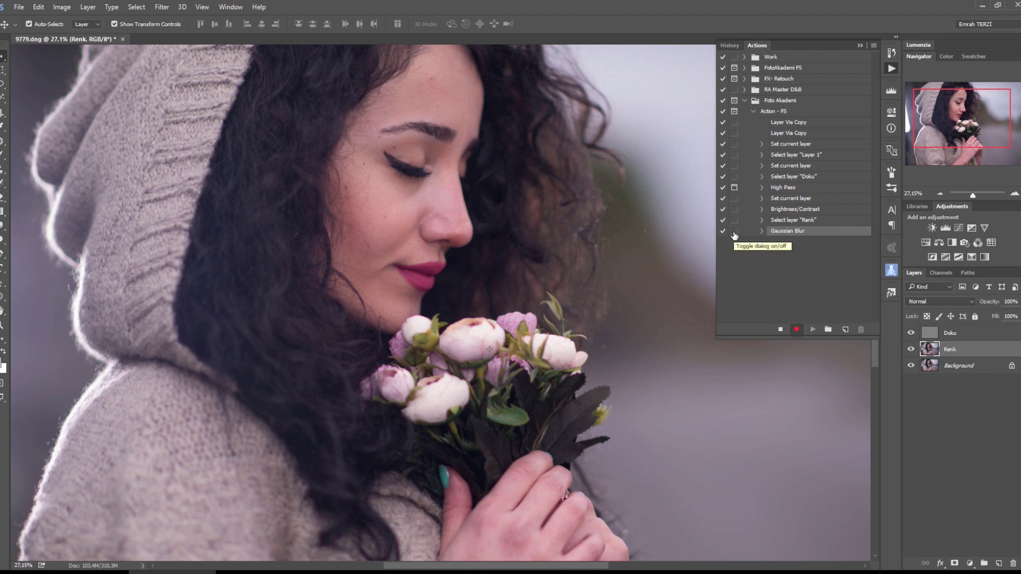
- Enable the Gaussian Blur step's dialog, then group Doku and Renk as 'Yüz Temizleme - F-S'
left_click(734, 232)
left_click(970, 334)
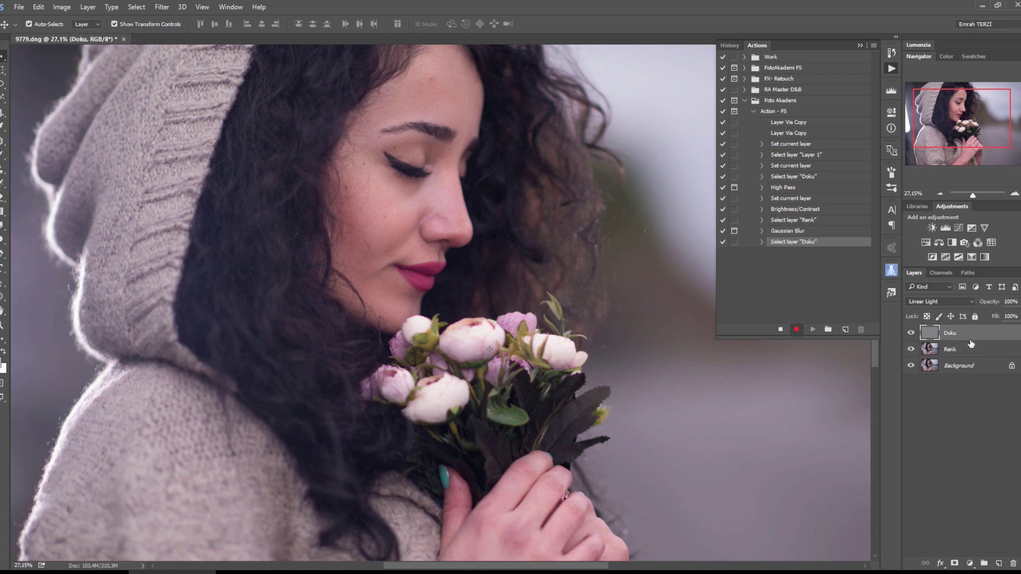
left_click(977, 352, "shift")
key("ctrl+g")
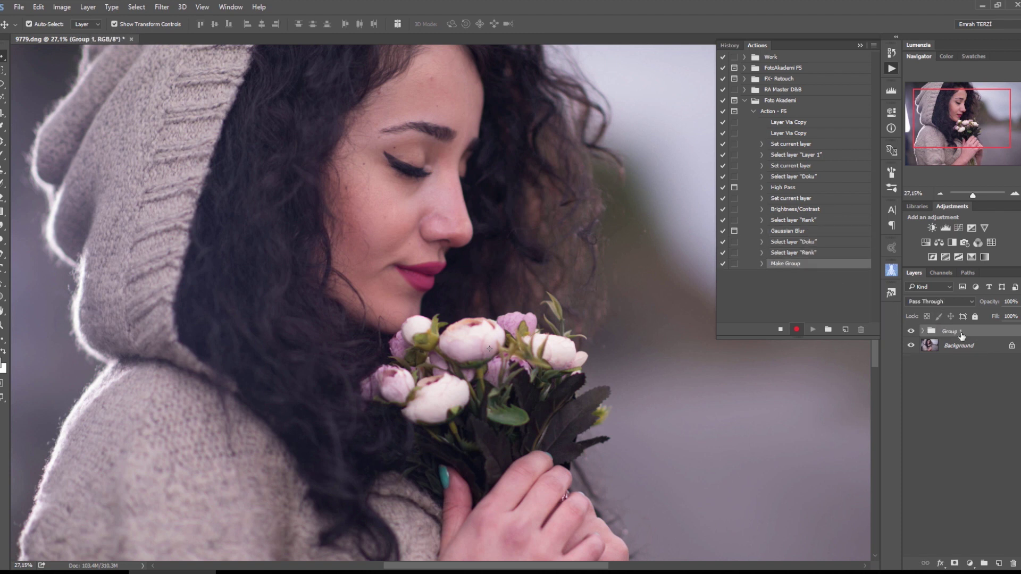
double_click(960, 332)
type("Yüz Temizleme -")
type(" F-S")
key("Return")
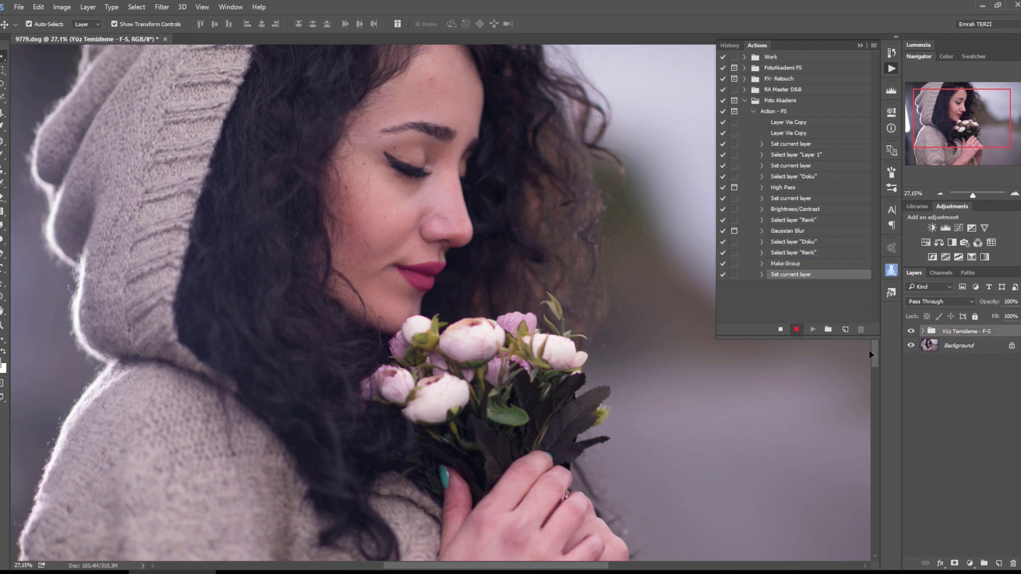
- Hide and re-show the group, expand it, and add a new empty group
left_click(911, 330)
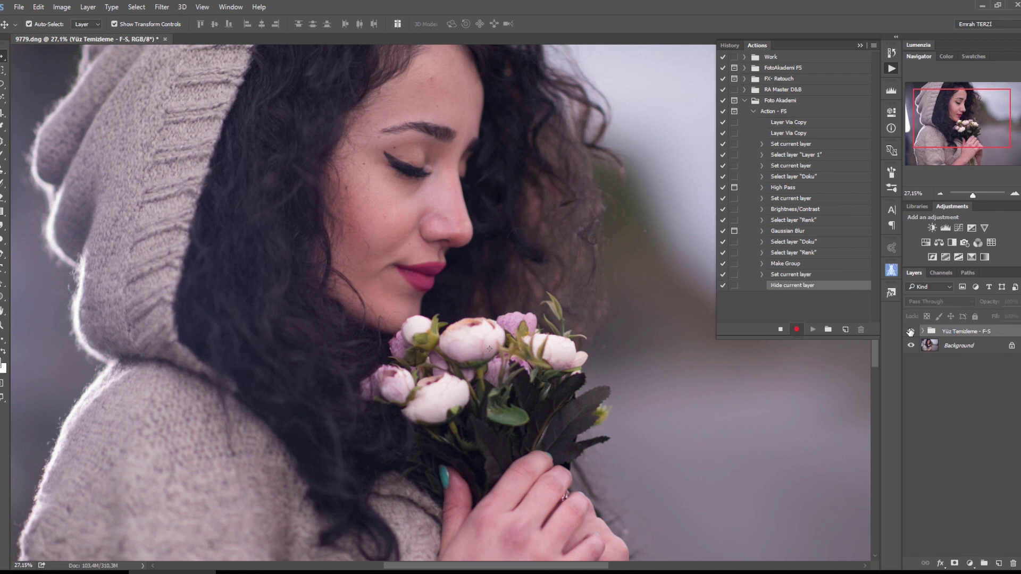
left_click(910, 330)
left_click(923, 332)
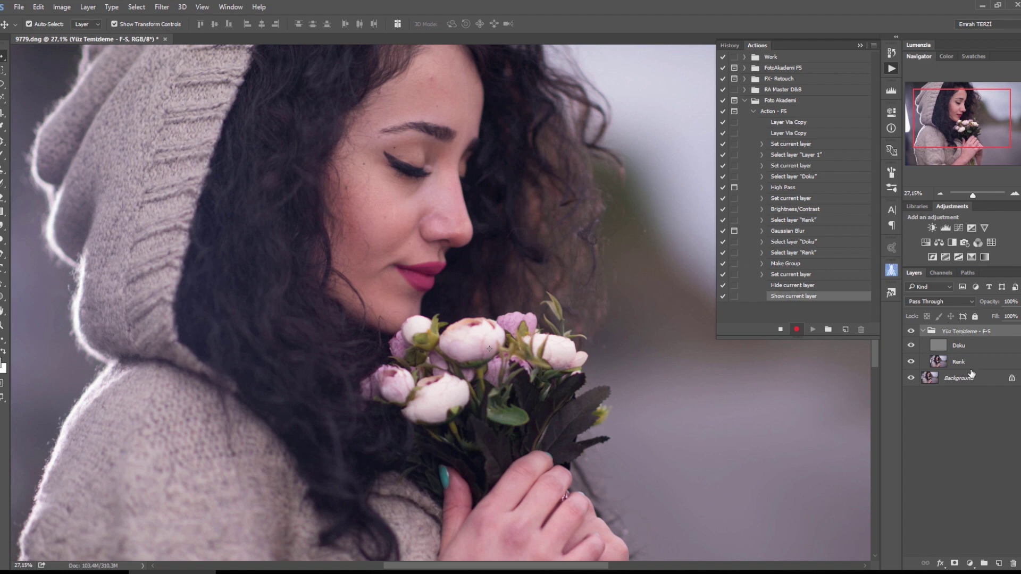
left_click(985, 564)
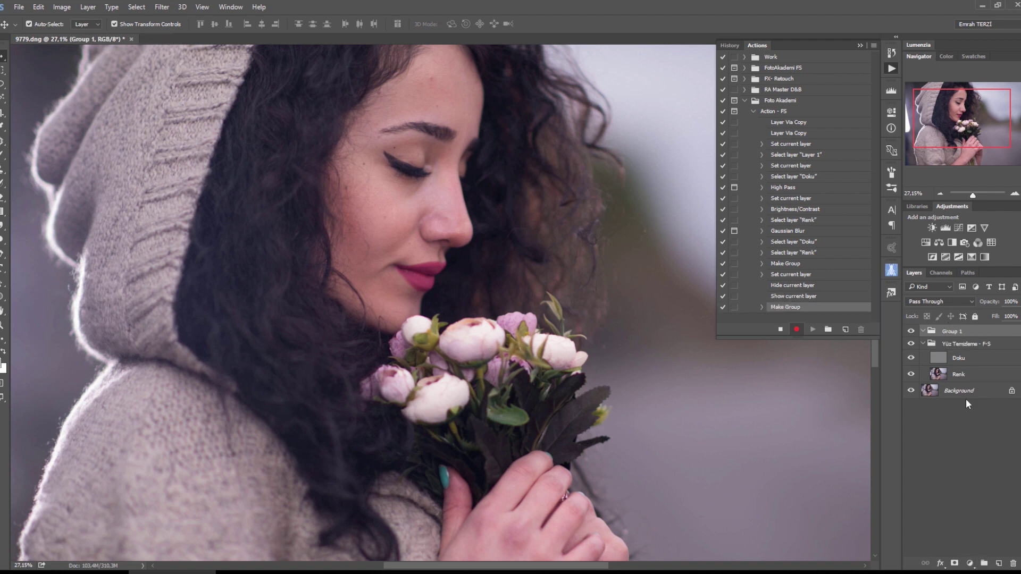
- Rename the new group to D-B
double_click(952, 331)
type("D-B")
key("Return")
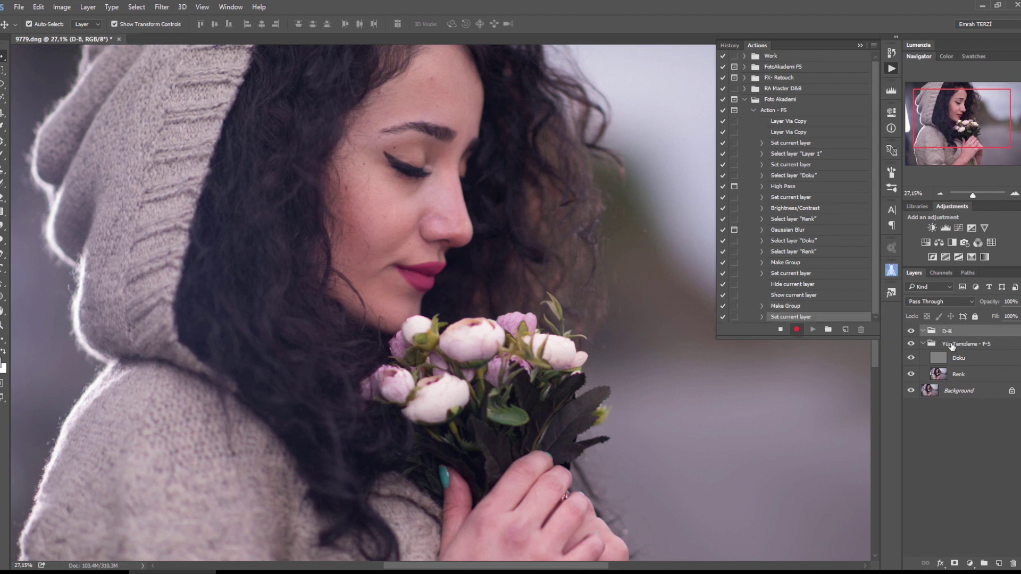
- Add a darkening Curves layer named Siyah with its mask inverted to black
left_click(958, 225)
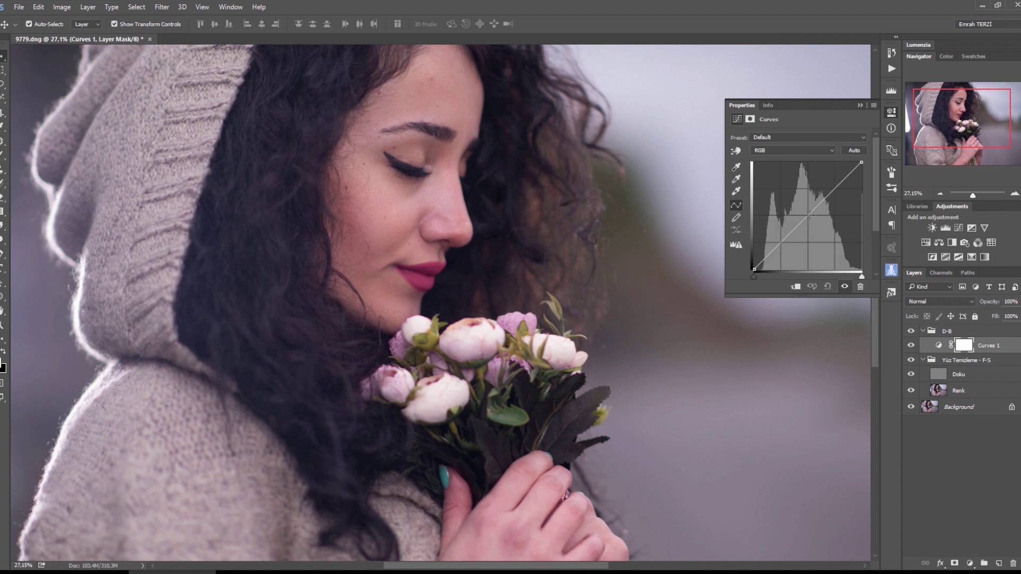
left_click_drag(808, 215, 808, 227)
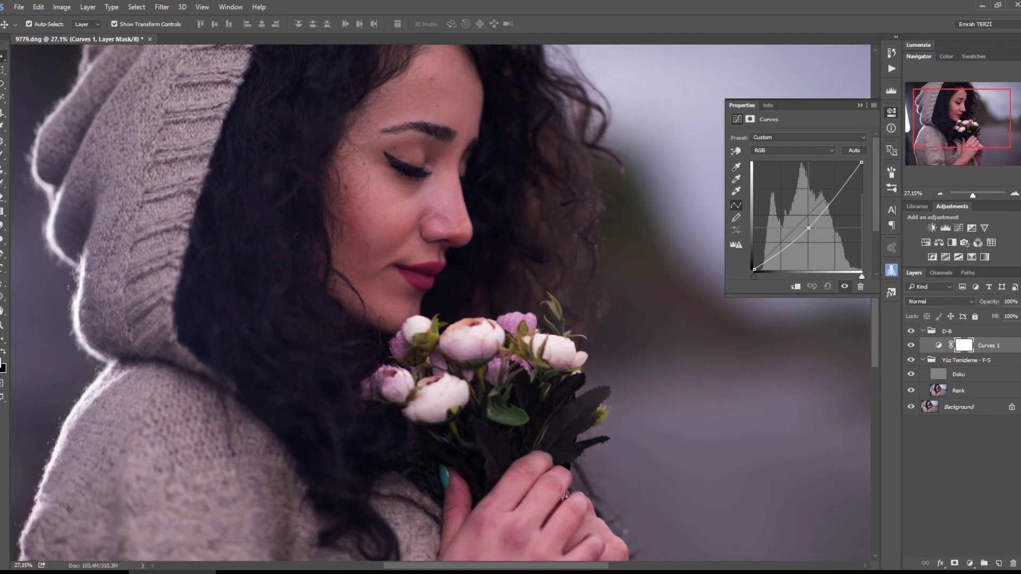
left_click(965, 345)
key("ctrl+i")
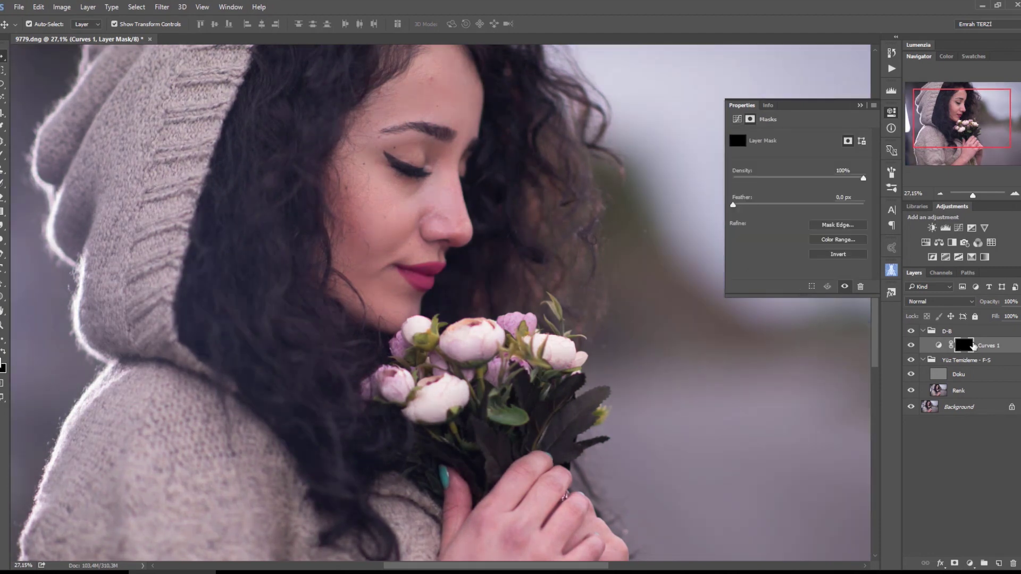
double_click(988, 346)
type("Siy")
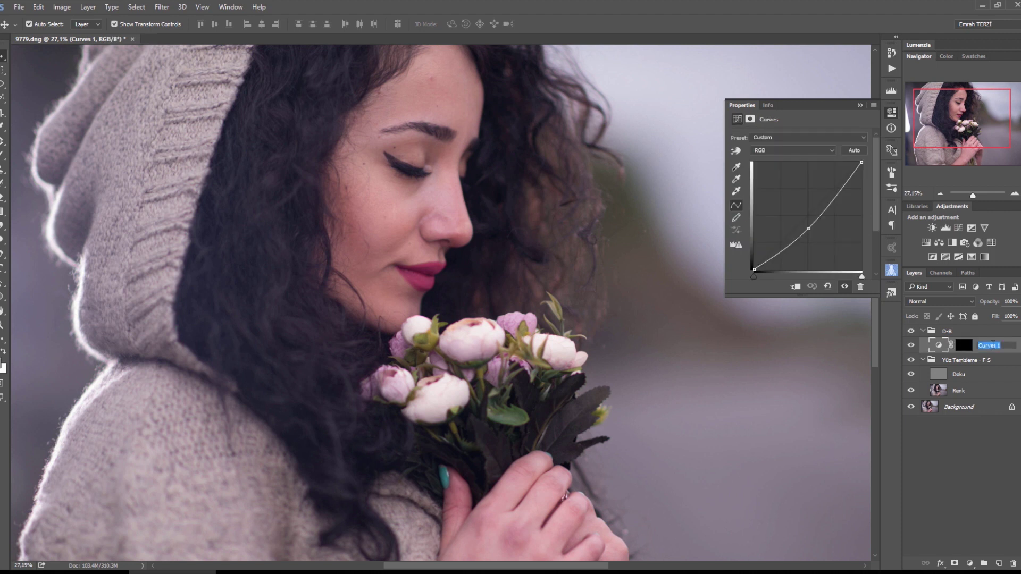
type("ah")
key("Return")
left_click(959, 229)
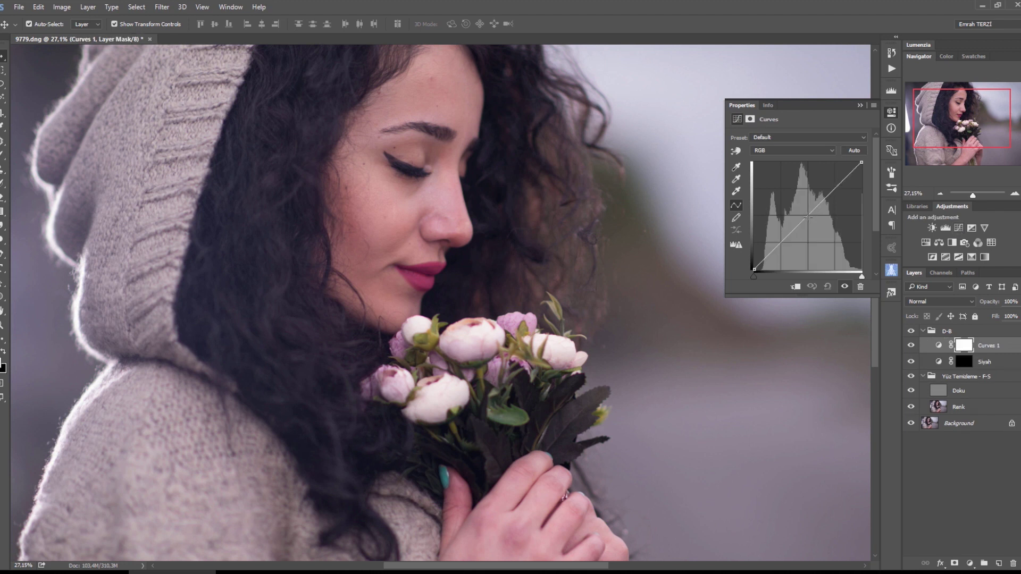
- Bend the second Curves up to brighten, invert its mask to black, and name it beyaz
left_click_drag(809, 217, 807, 204)
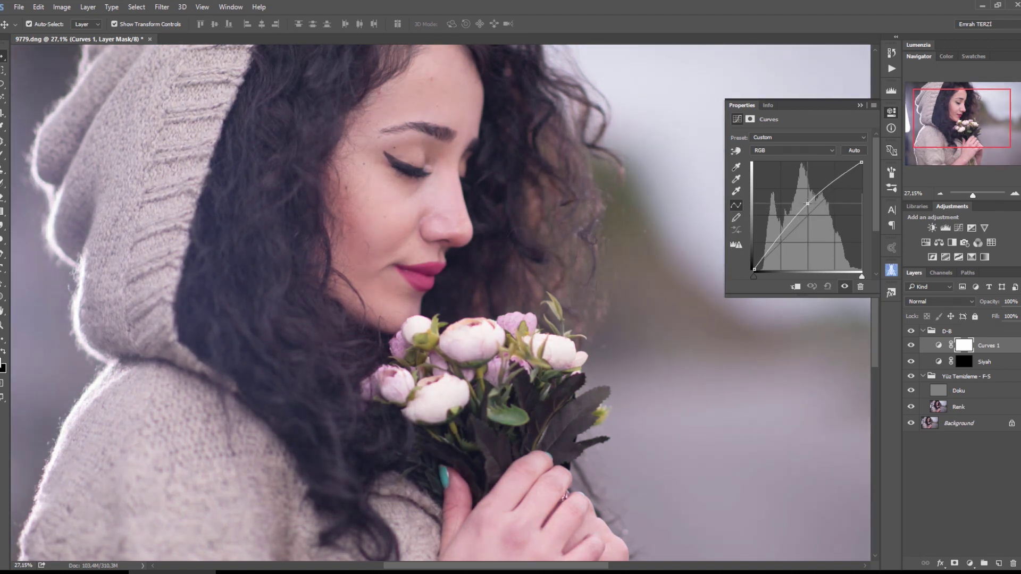
left_click(969, 345)
key("ctrl+i")
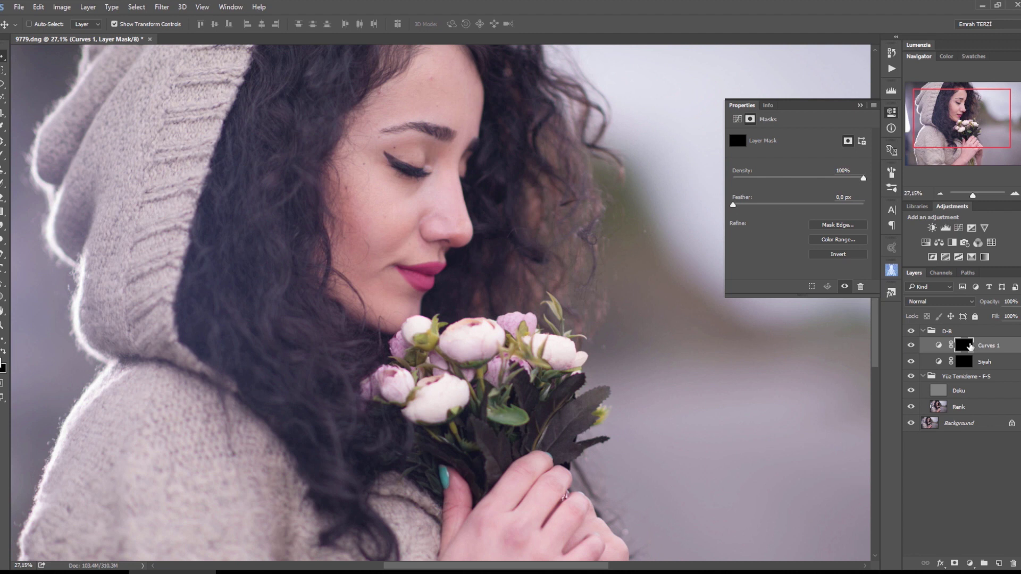
double_click(990, 346)
type("beyaz")
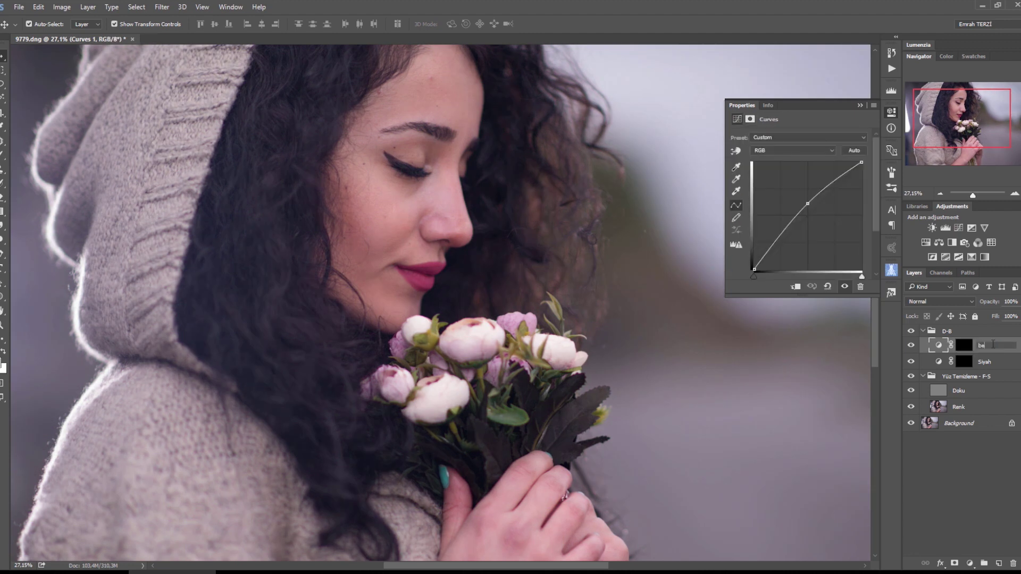
key("Return")
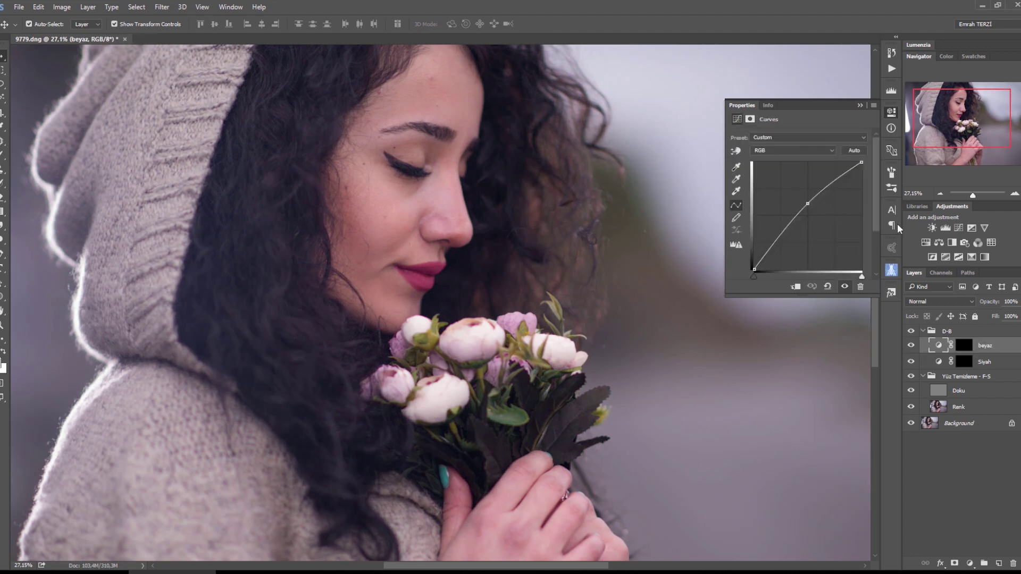
left_click(892, 112)
- Stop recording Action - FS in the Actions panel
left_click(891, 68)
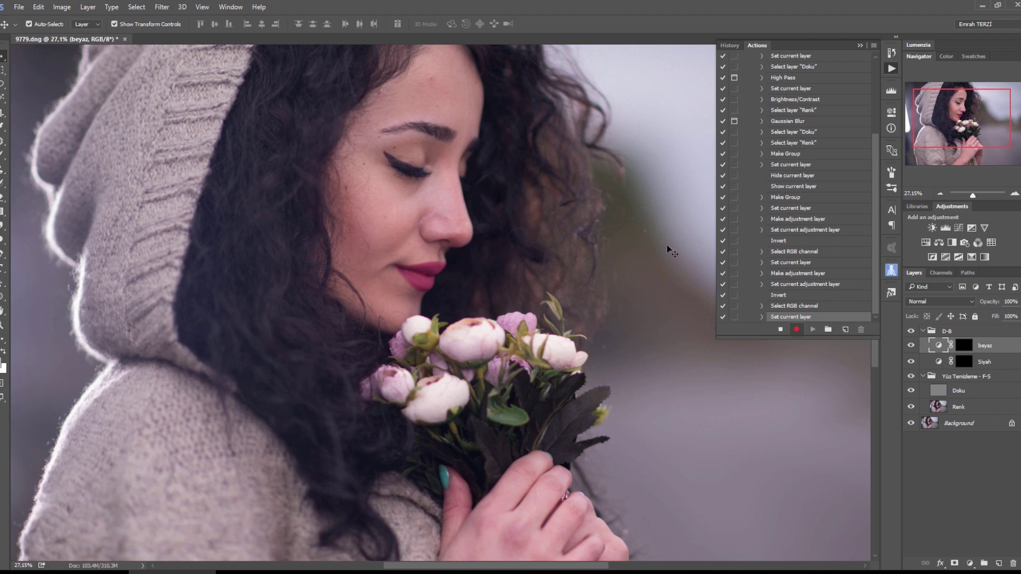
left_click(780, 331)
scroll(793, 285, "up", 3)
scroll(792, 280, "up", 2)
- Collapse and select Action - FS, then select the top retouch group in Layers
left_click(753, 112)
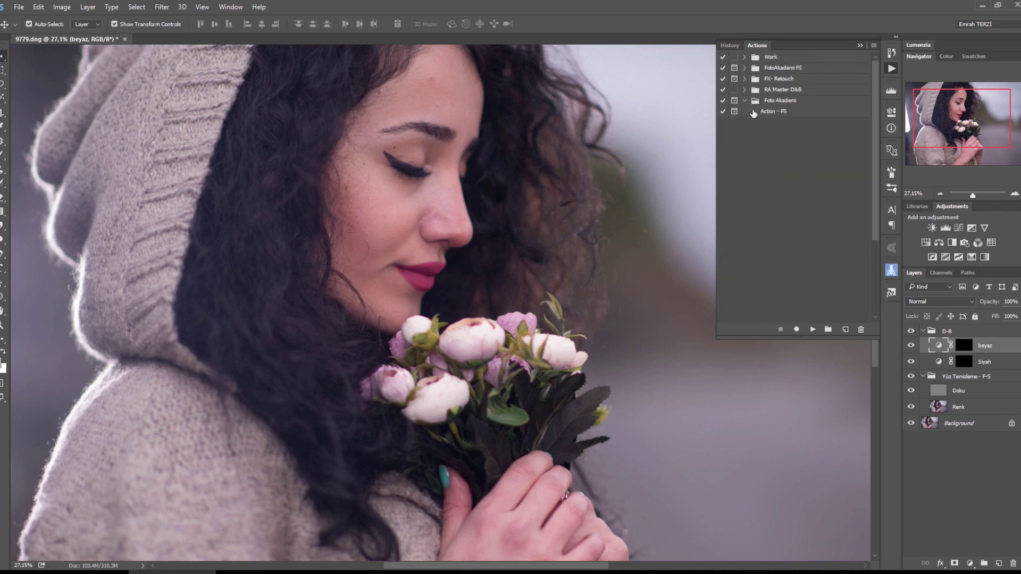
left_click(782, 112)
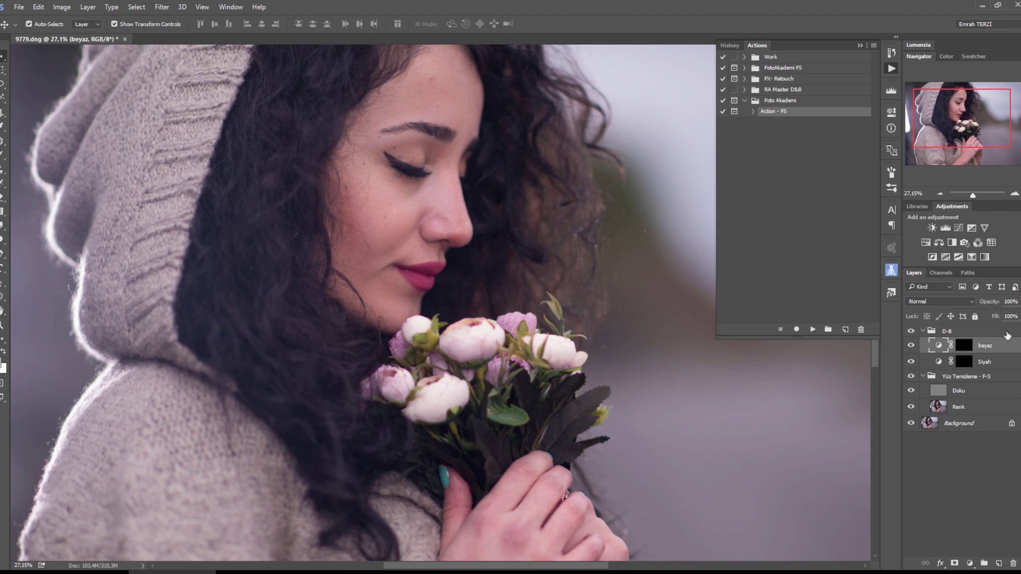
left_click(974, 332)
- Delete all retouch layers, then replay Action - FS, accepting the High Pass and Gaussian Blur radii
left_click(972, 377, "shift")
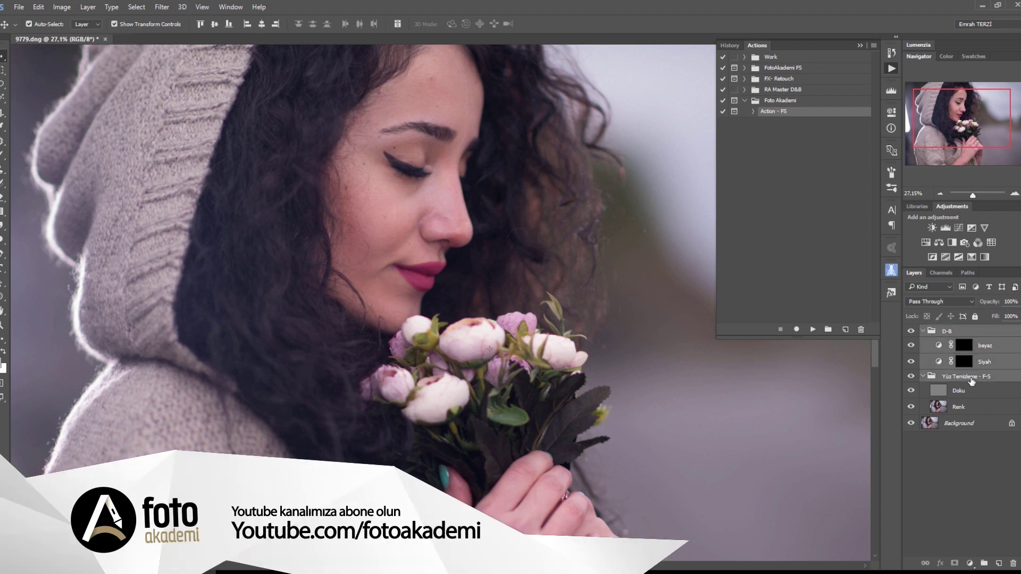
key("Delete")
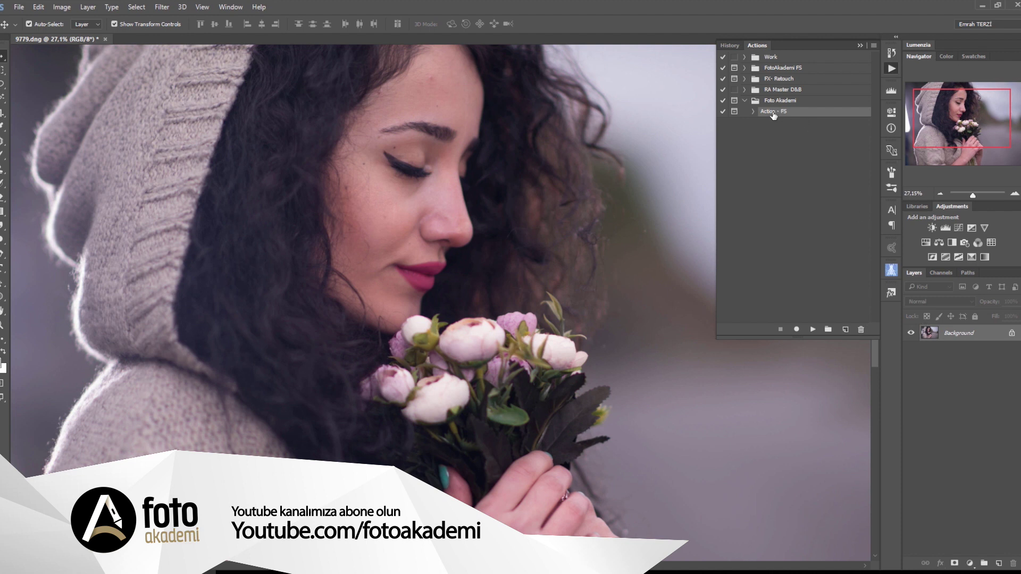
left_click(813, 329)
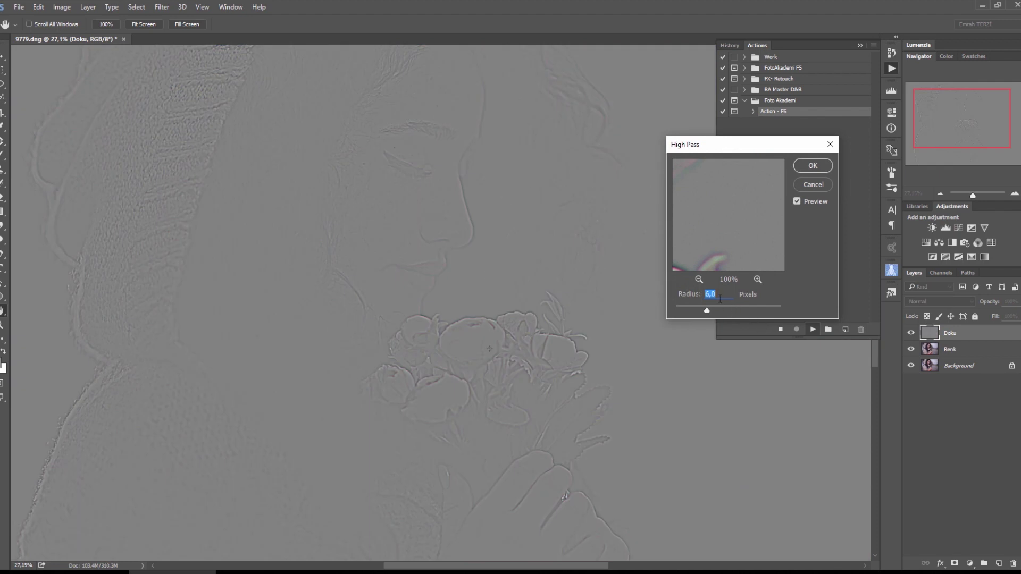
left_click(812, 167)
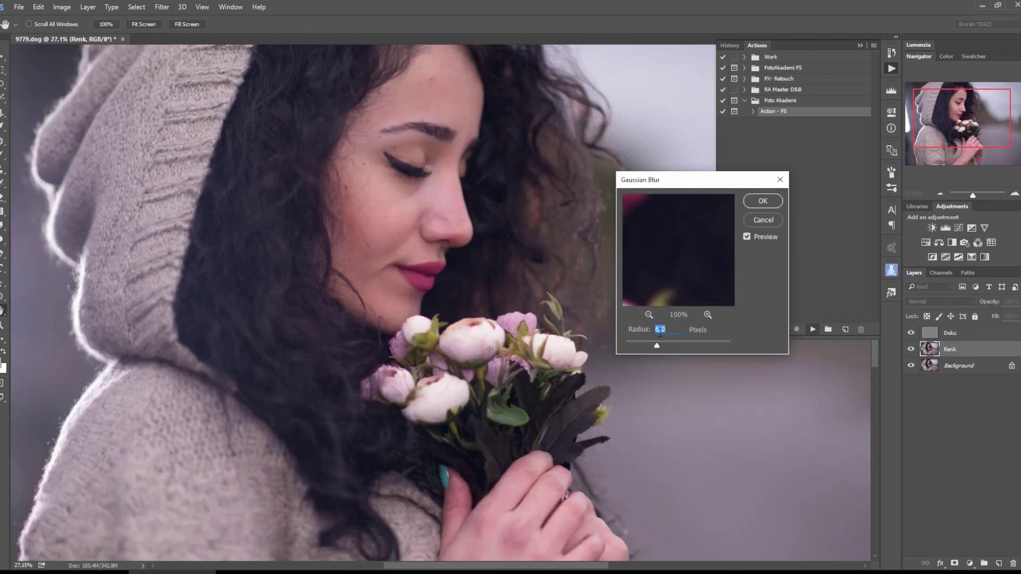
left_click(761, 201)
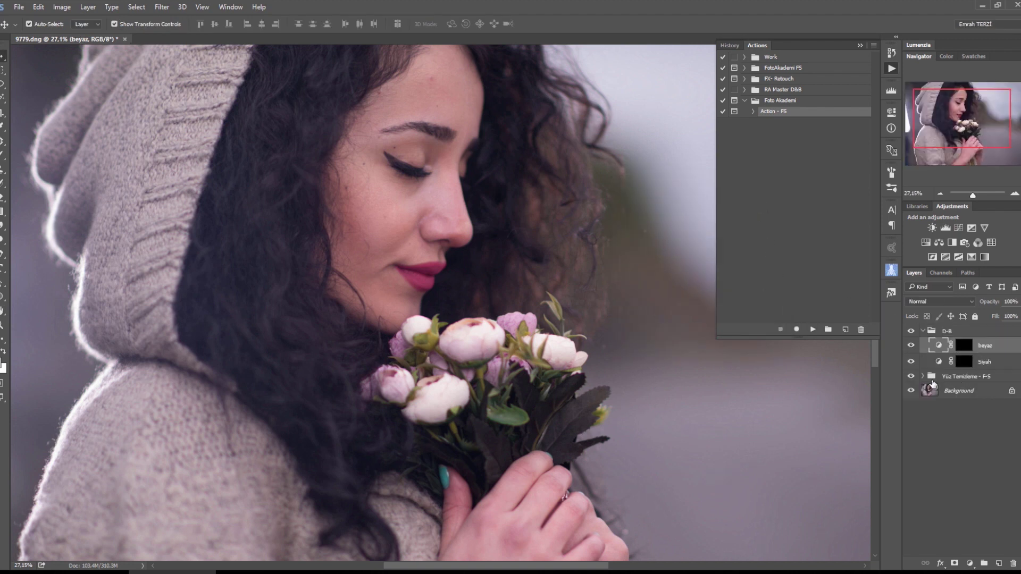
- Expand Yüz Temizleme - F-S, select Renk, and open the Foto Akademi set's options menu
left_click(923, 376)
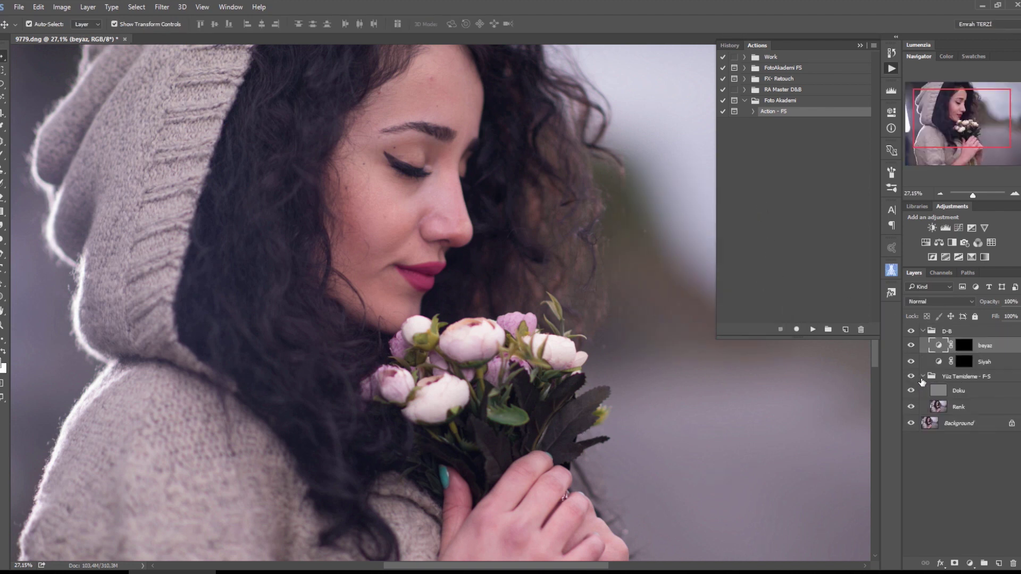
left_click(963, 392)
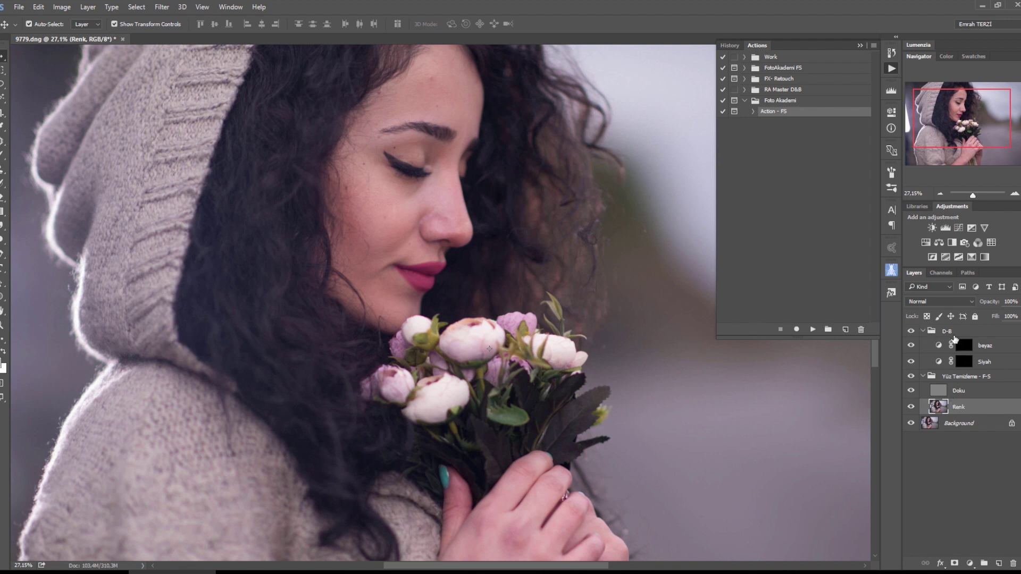
left_click(775, 101)
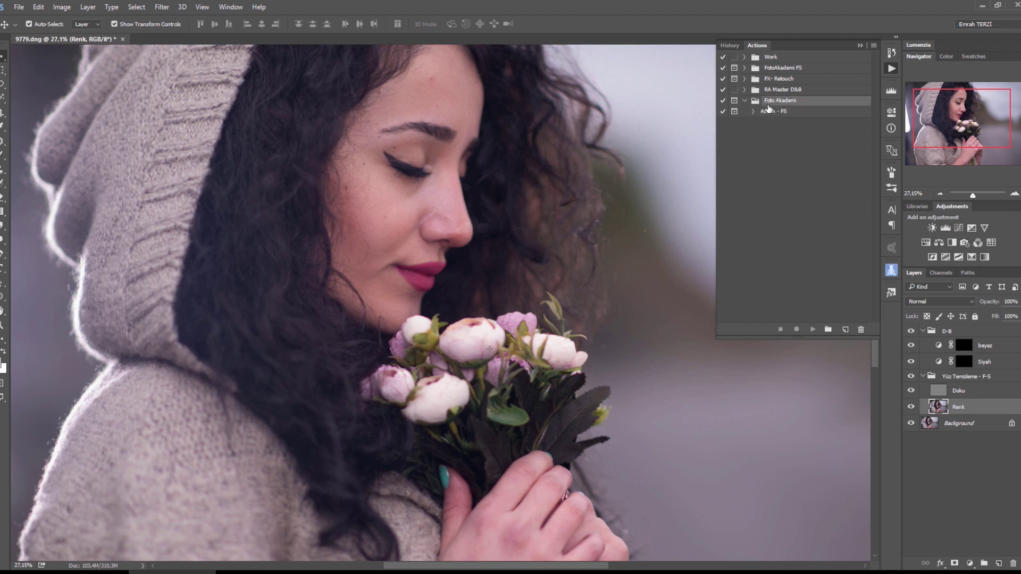
left_click(873, 45)
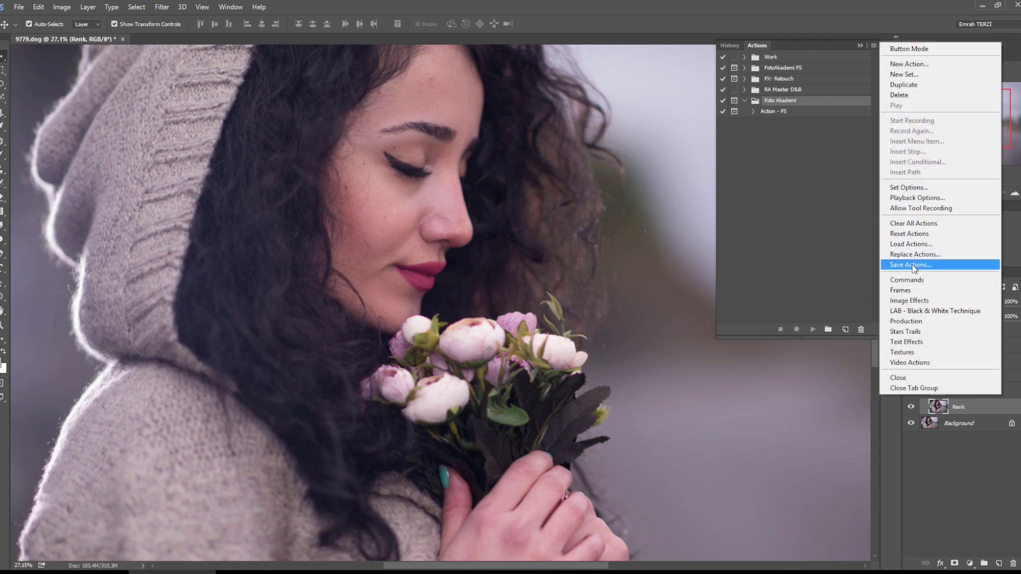
- Save the action set to the Desktop as Foto Akademi.atn, confirming the overwrite
left_click(912, 264)
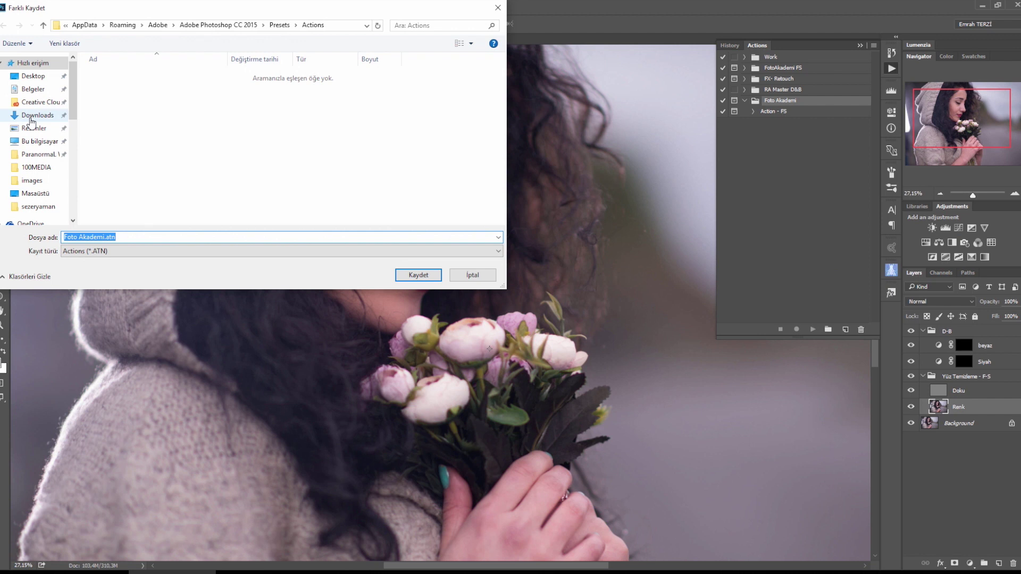
left_click(32, 76)
left_click_drag(127, 238, 62, 237)
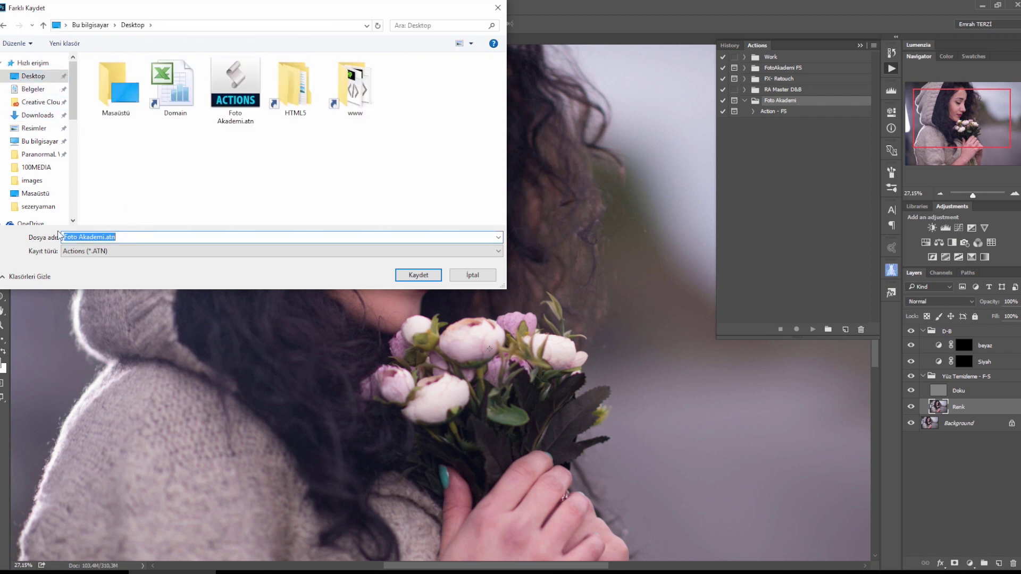
left_click(426, 276)
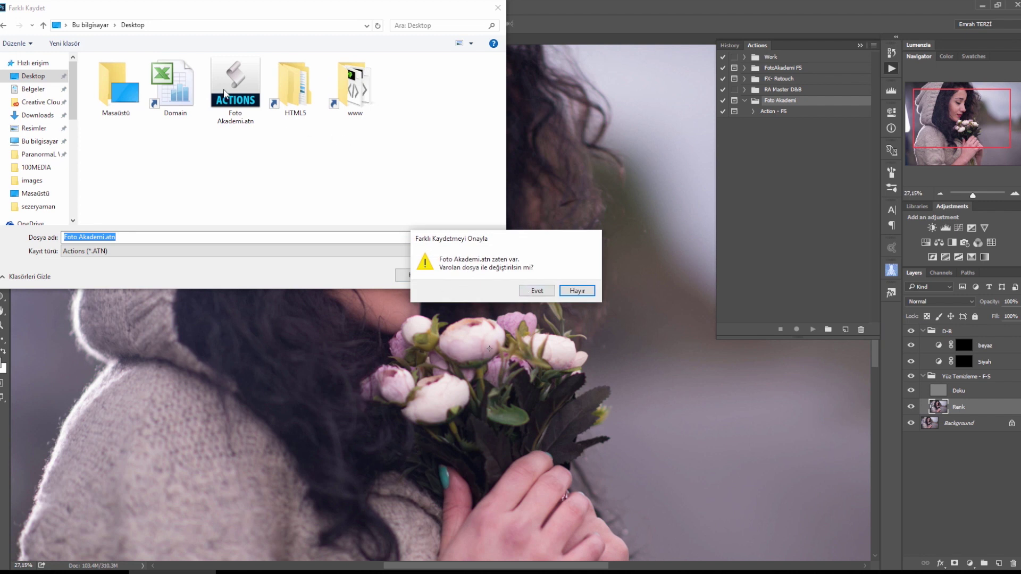
left_click(531, 291)
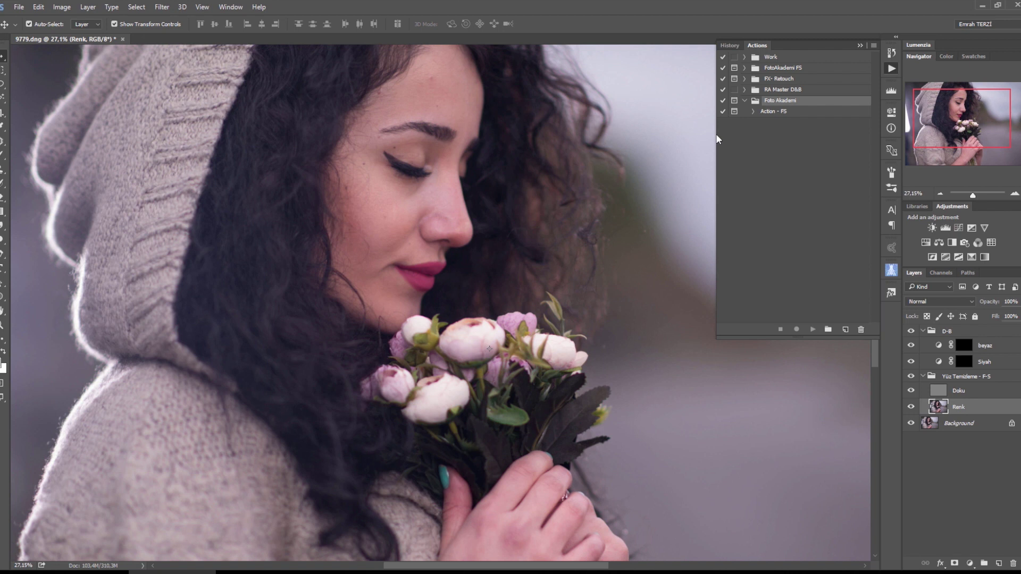
left_click(892, 69)
scroll(441, 201, "down", 1)
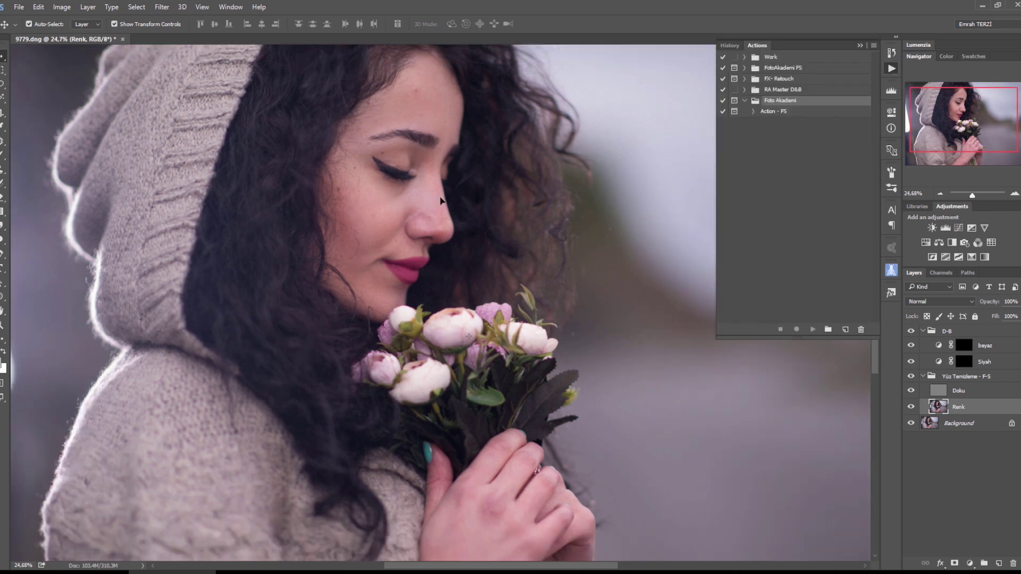
scroll(440, 201, "down", 5)
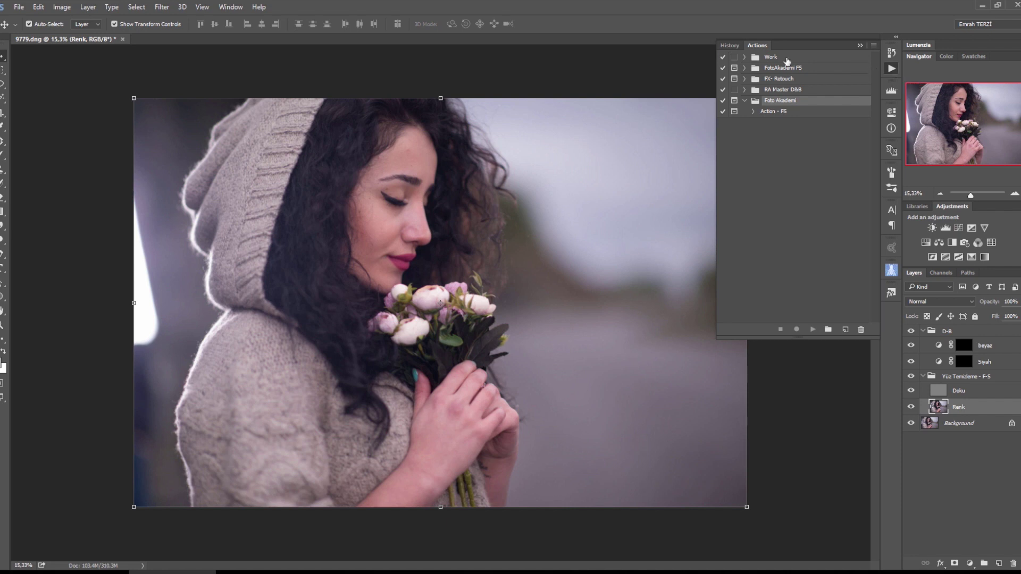
left_click(526, 82)
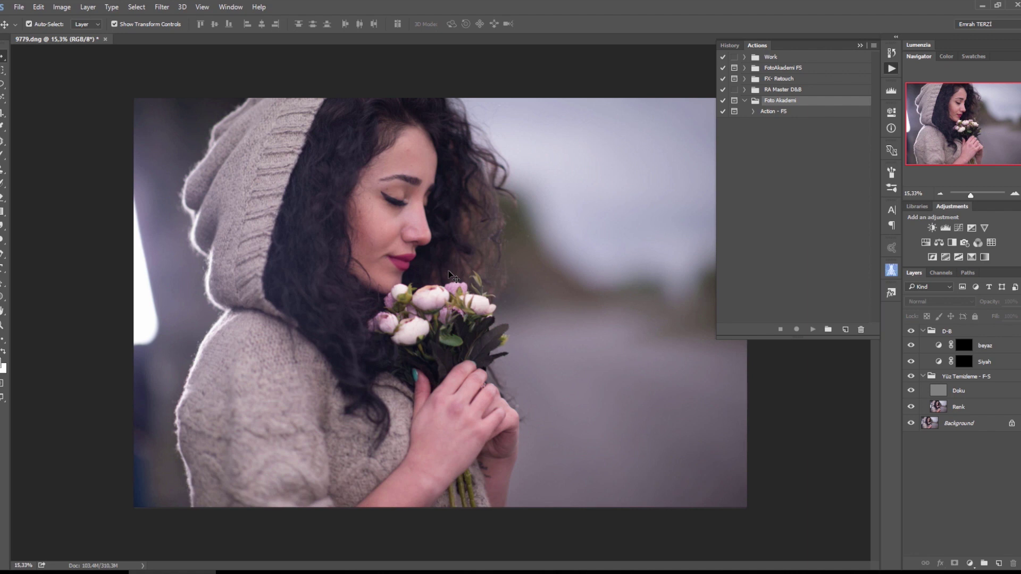
scroll(339, 219, "down", 1)
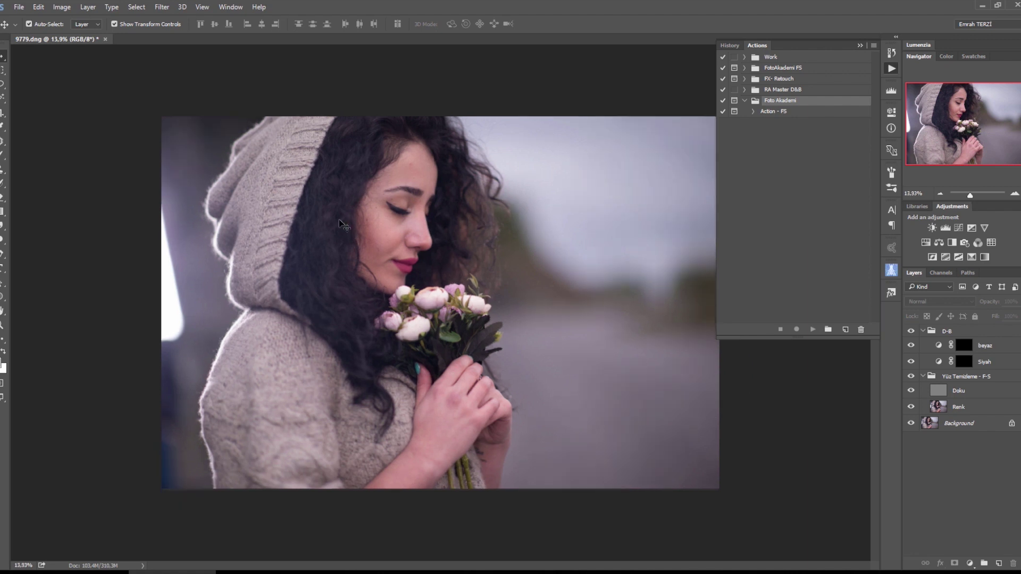